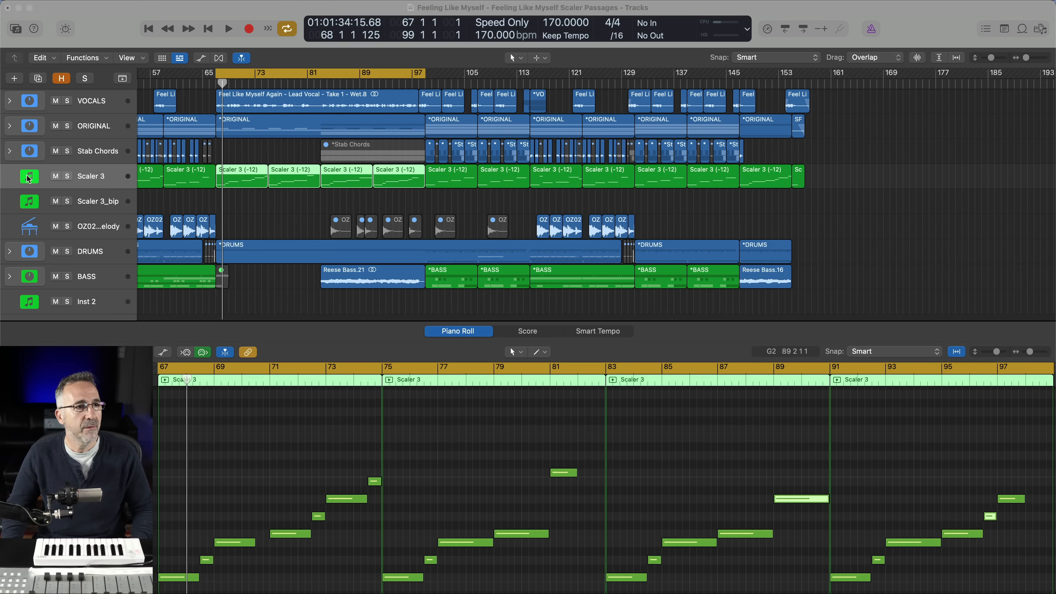
Mute the Scaler 3 track, play the section from bar 67 without it, stop, and unmute the track
click(56, 177)
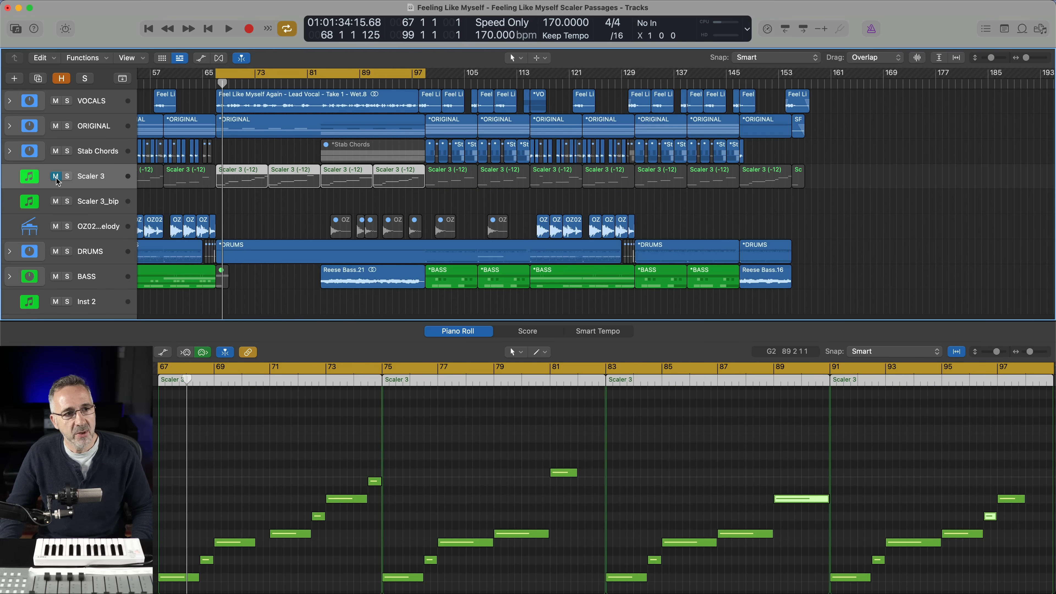
key(space)
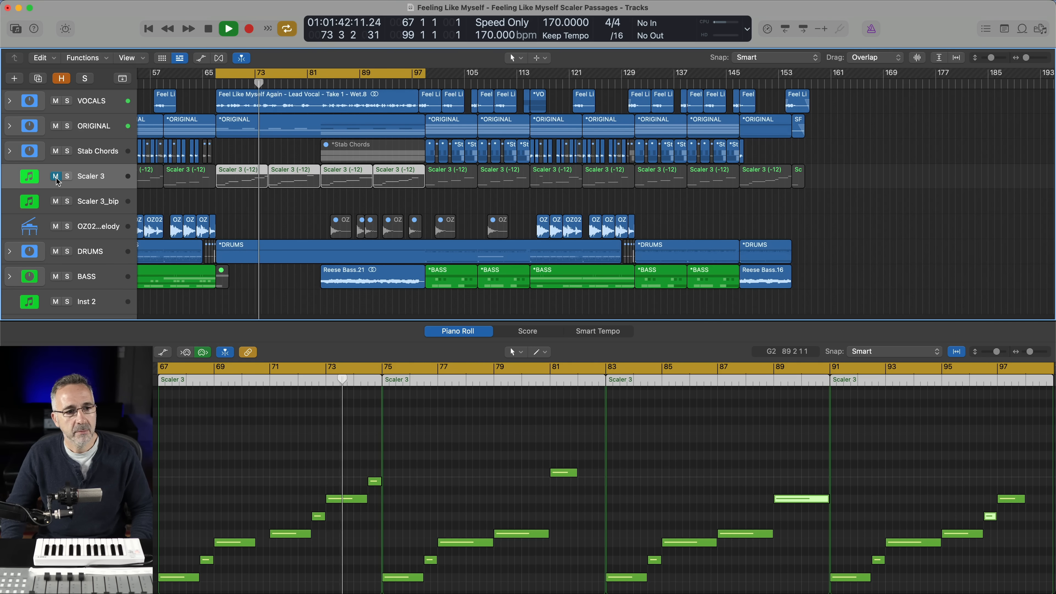
key(space)
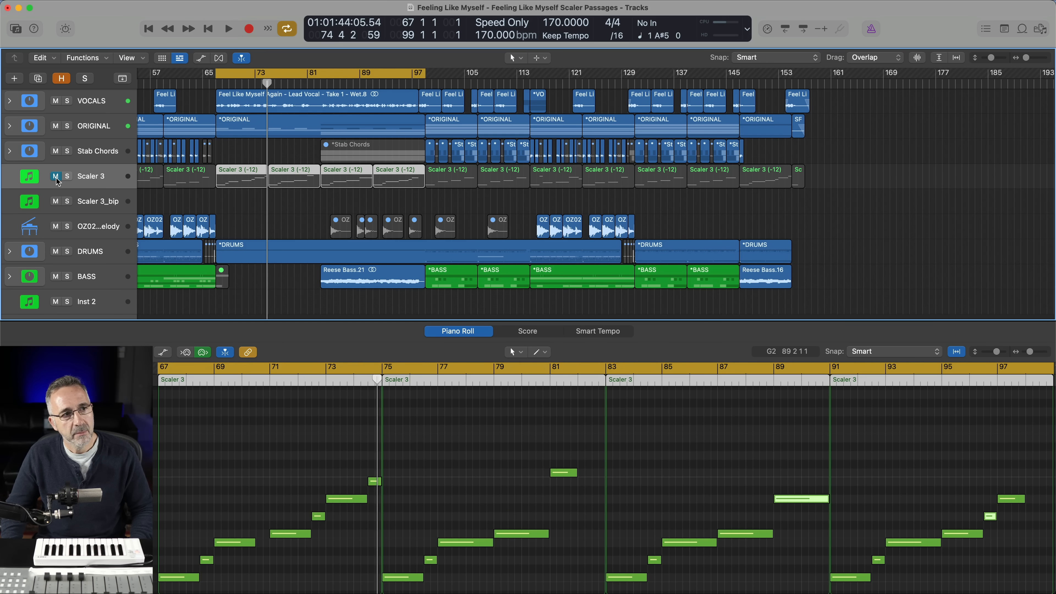
click(56, 178)
Open the Scaler 3 plug-in, review the Main Track chords, and play the section to follow the chords being triggered
key(v)
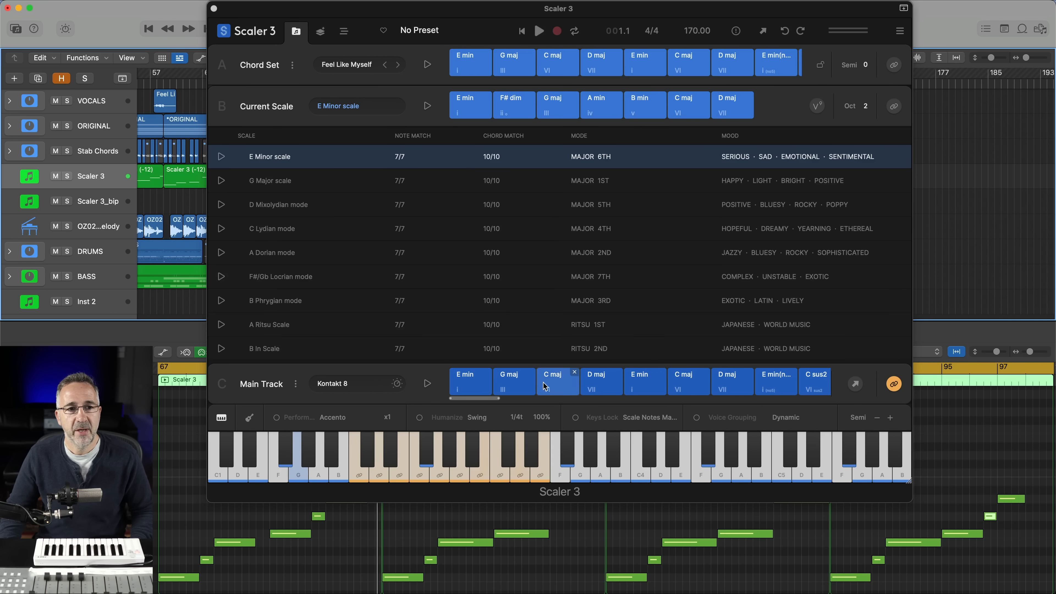
scroll(548, 387, right, 1)
scroll(548, 387, left, 1)
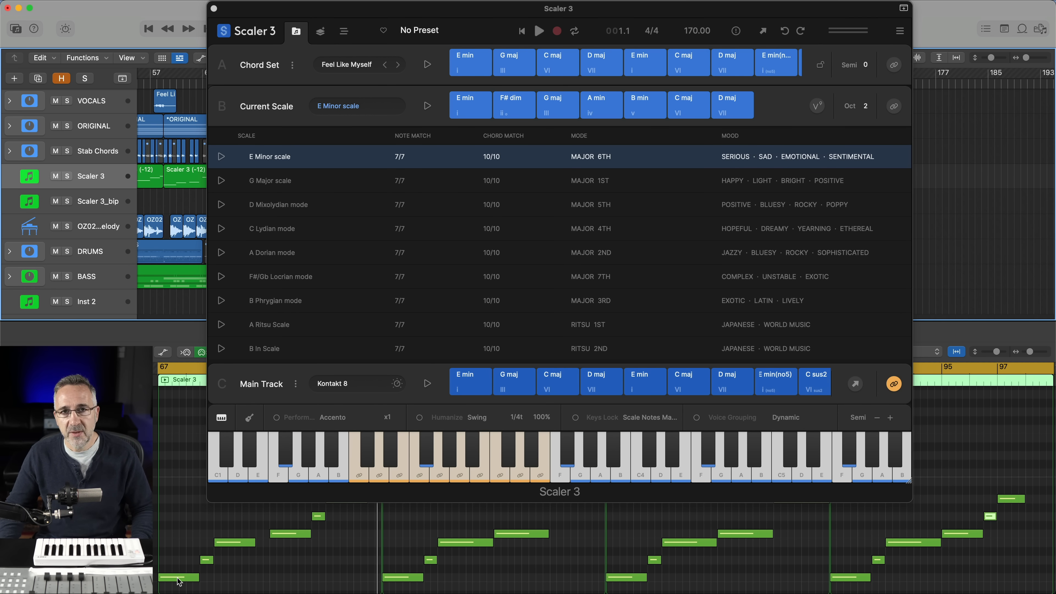
mouse_move(179, 582)
key(space)
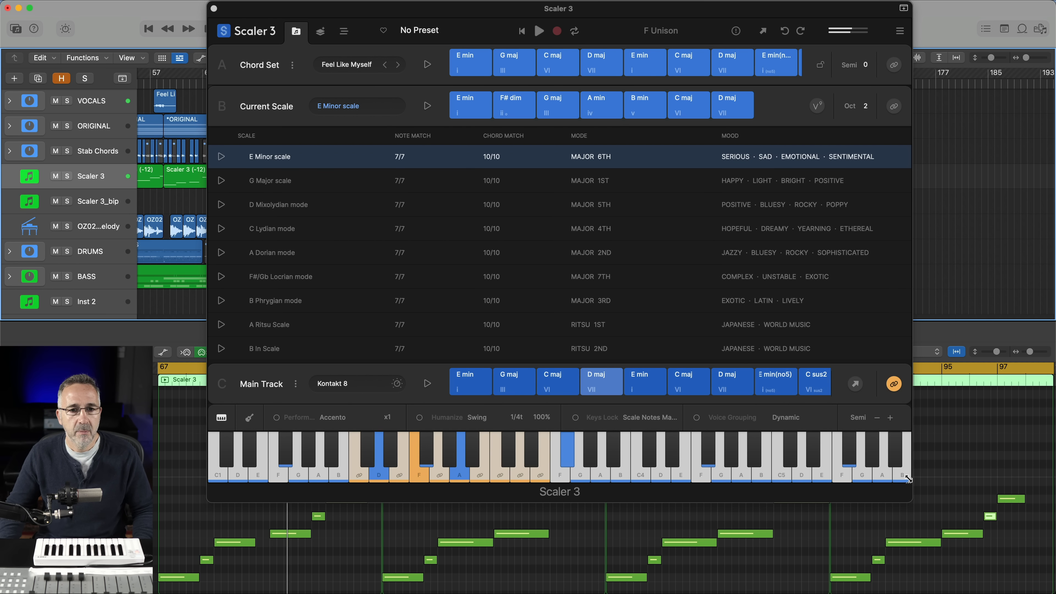
Shrink the Scaler 3 window, check the Main Track's mixer channel in the Arrange view, and return to the chord and scale view
drag(908, 479, 838, 377)
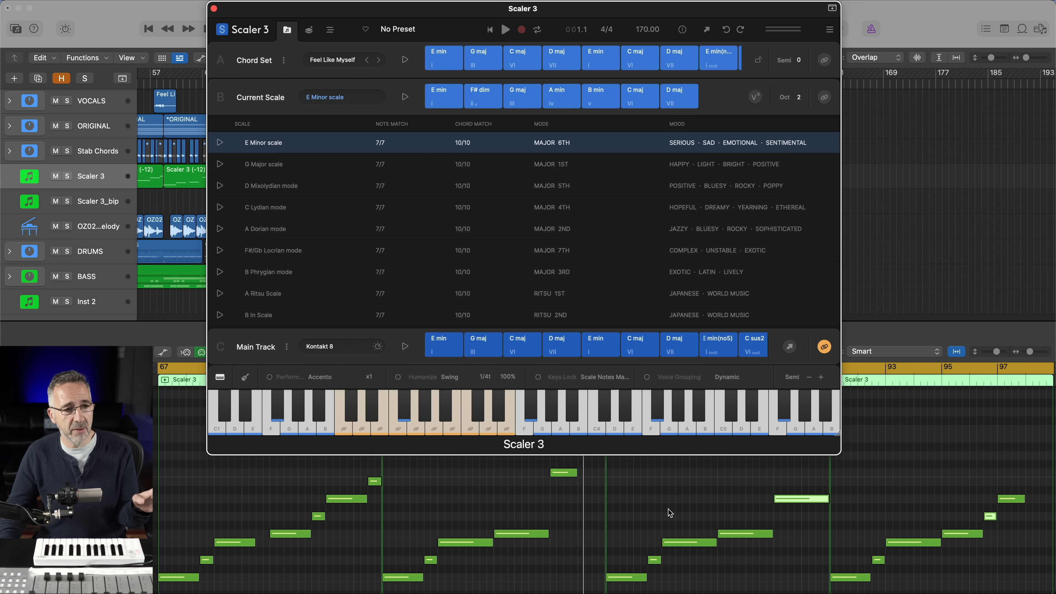
click(328, 37)
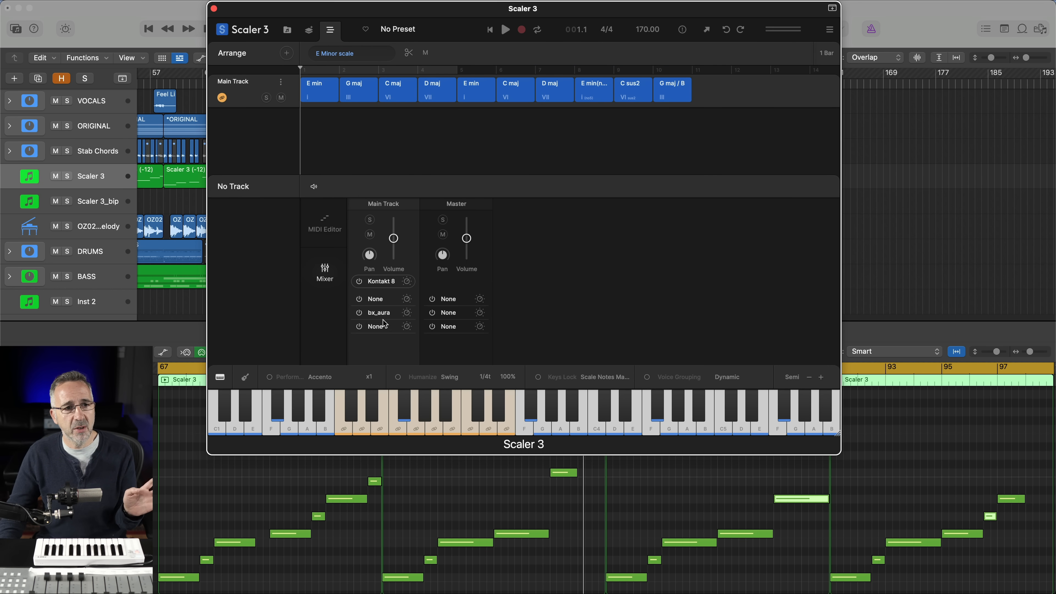
click(287, 31)
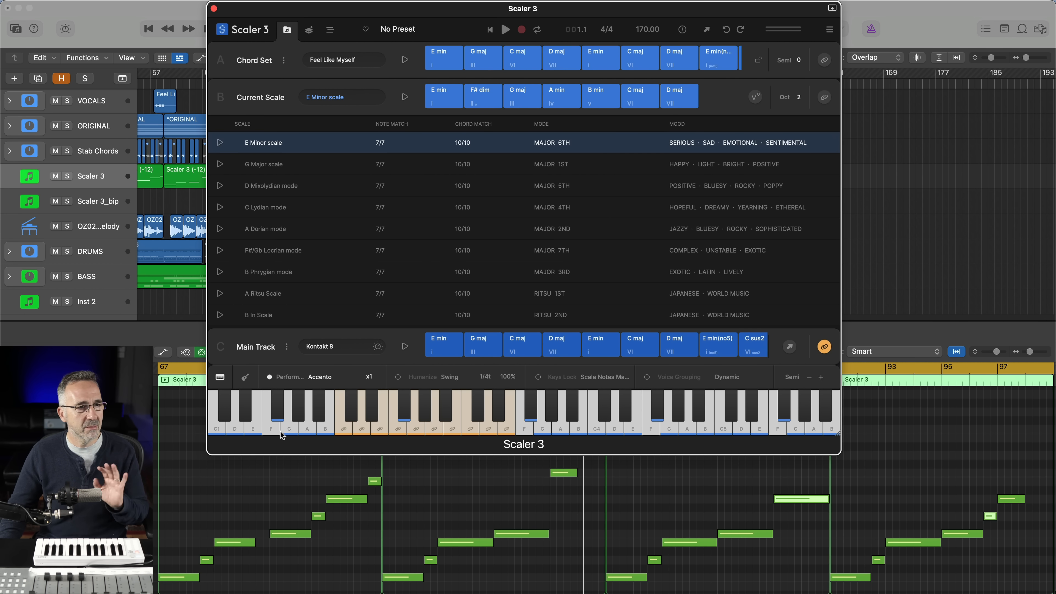
Set the Main Track's motion to Passage 1 from the Passages category under Articulations
click(320, 377)
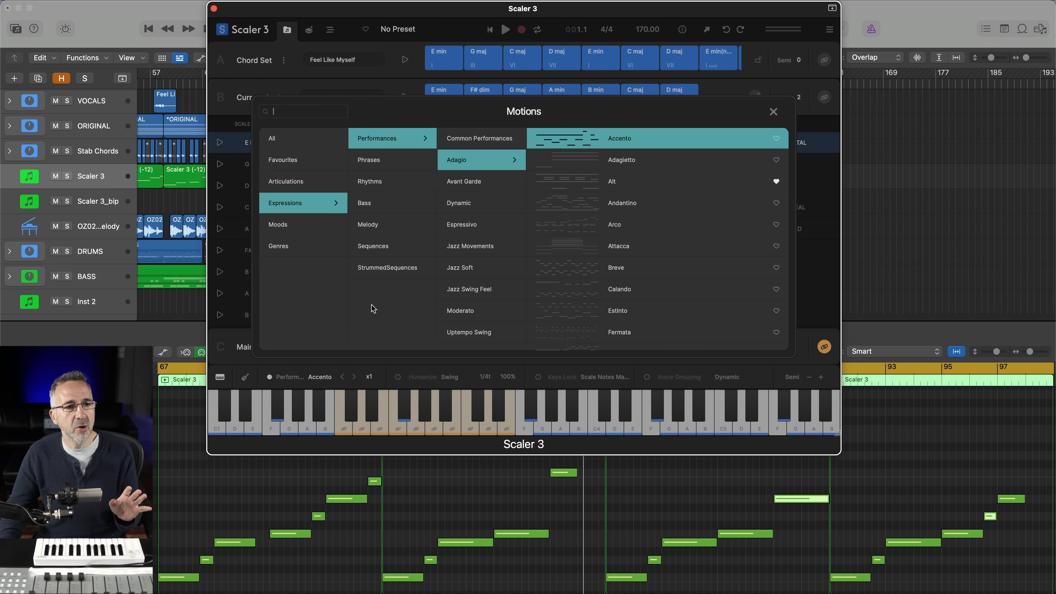
click(300, 181)
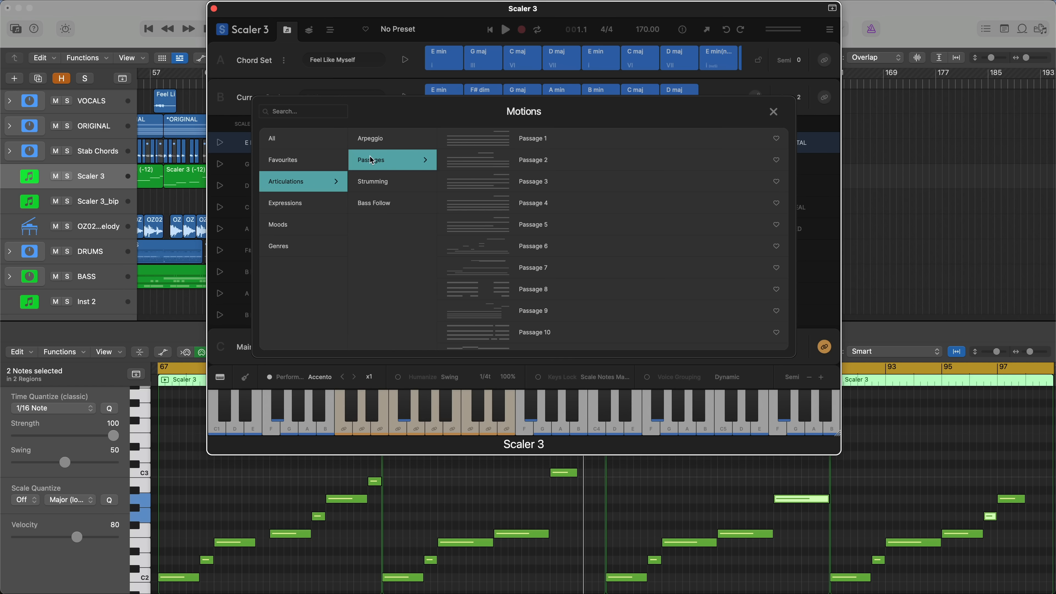
click(464, 144)
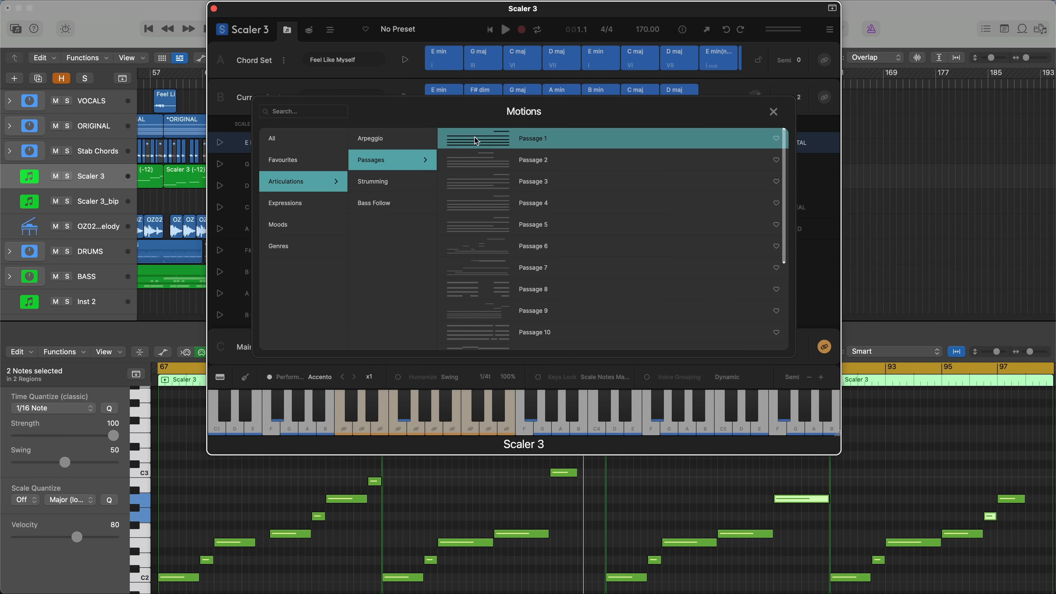
double_click(477, 148)
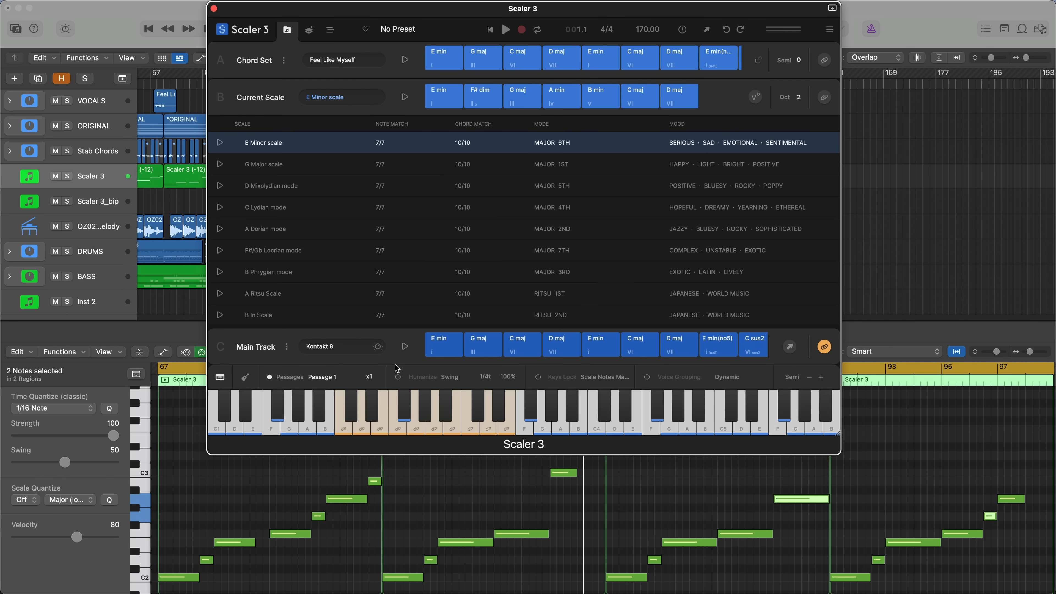
Solo the Scaler 3 track and play the section to audition Passage 1 on its own
key(s)
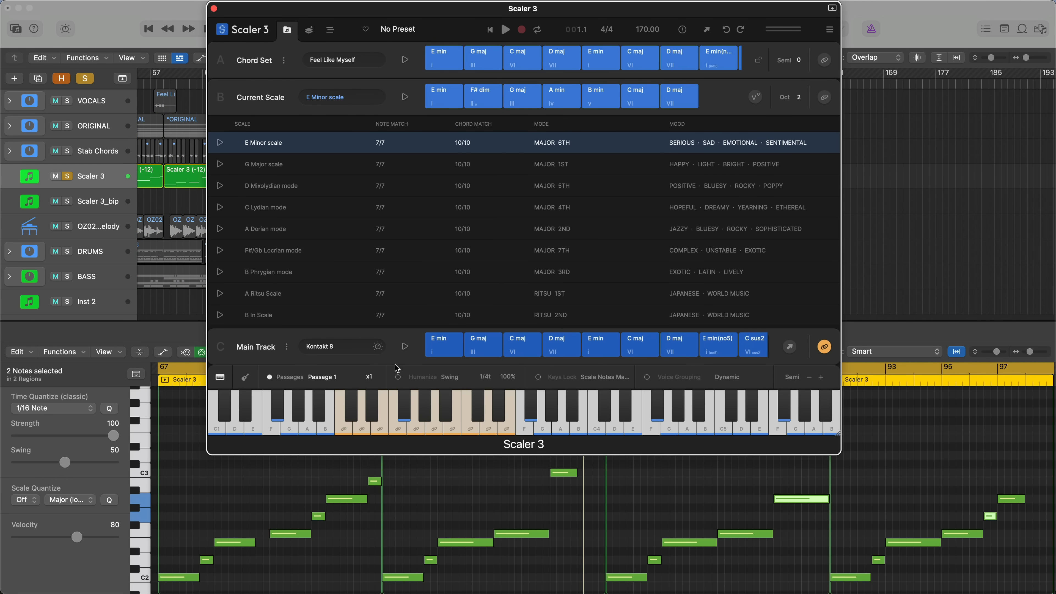
key(space)
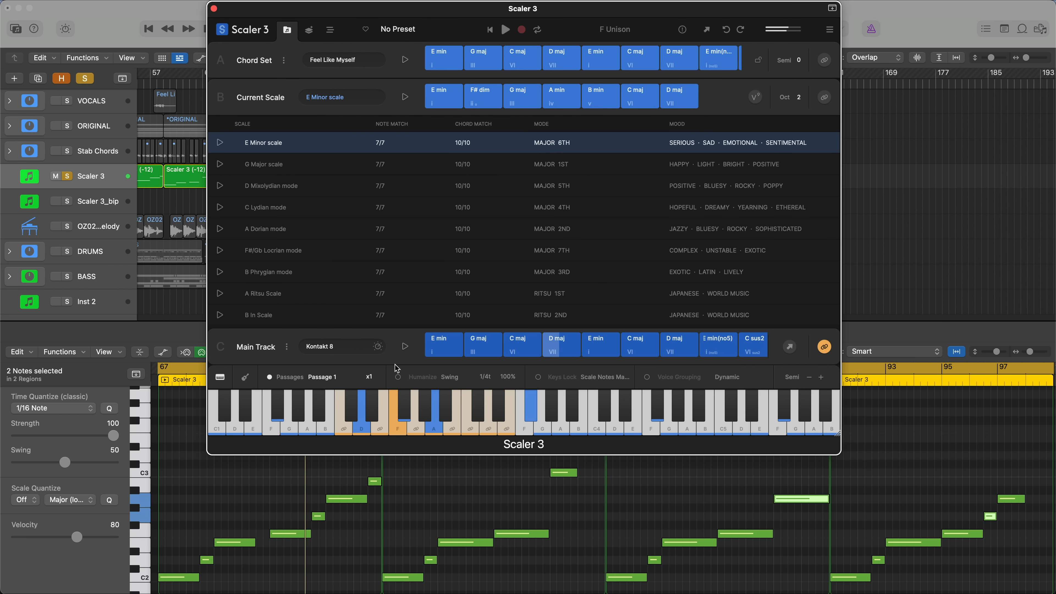
key(space)
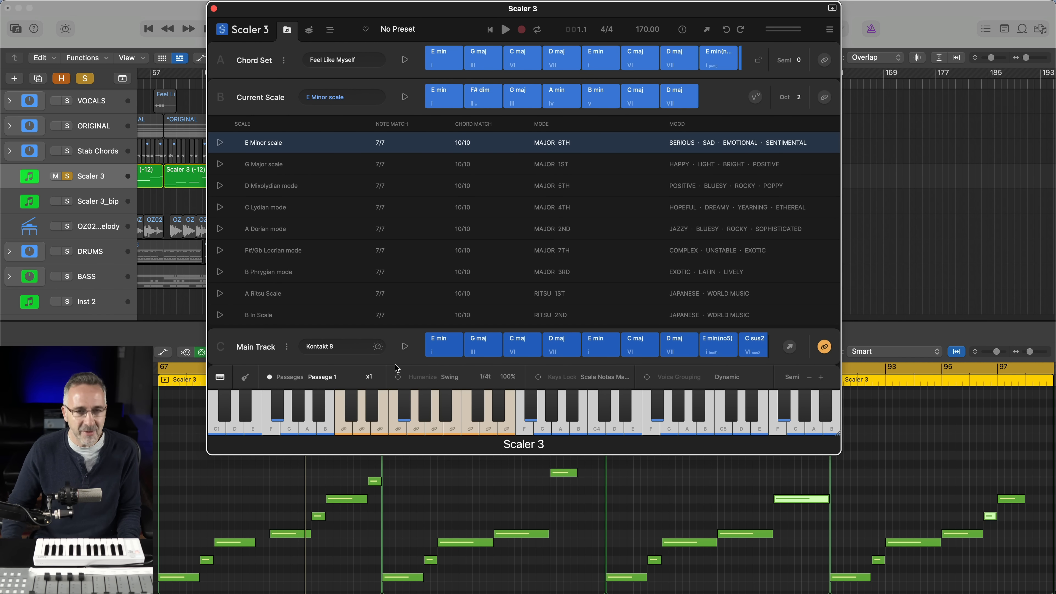
Set the Passage 1 playback speed to x0.5 in Scaler 3
key(v)
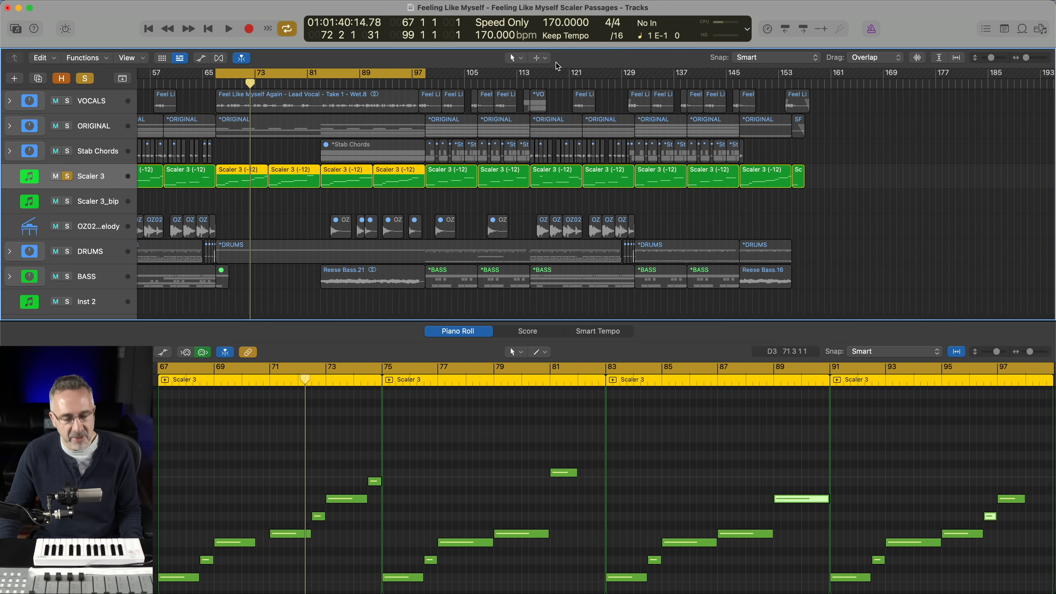
key(v)
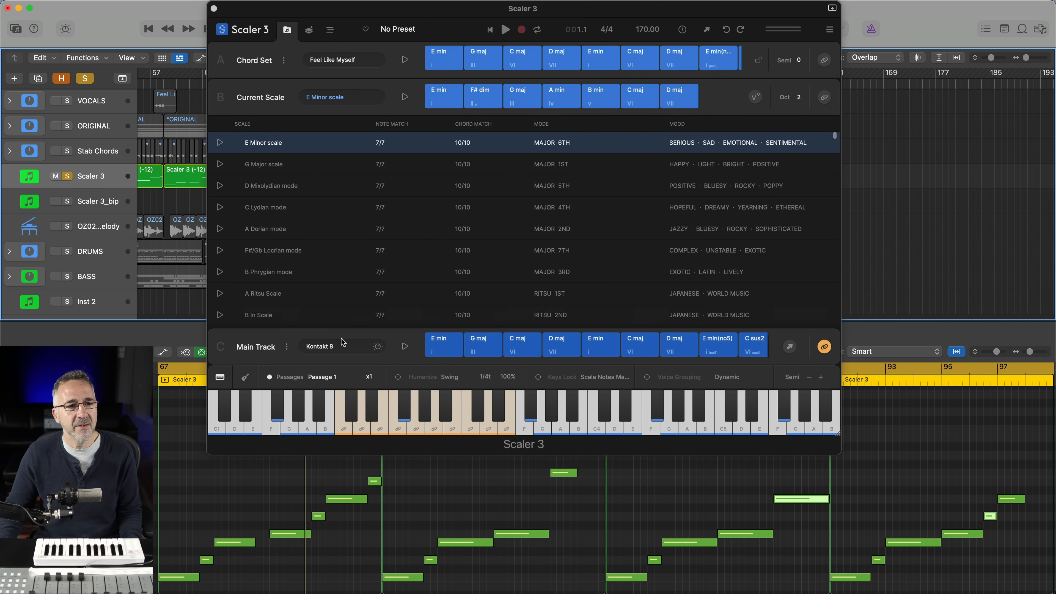
click(370, 380)
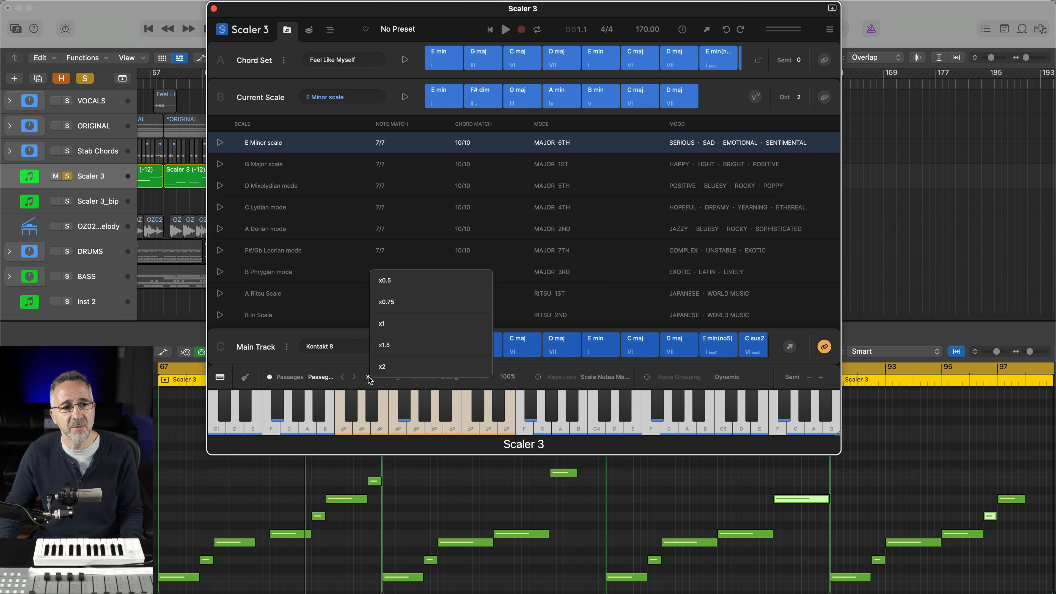
click(395, 290)
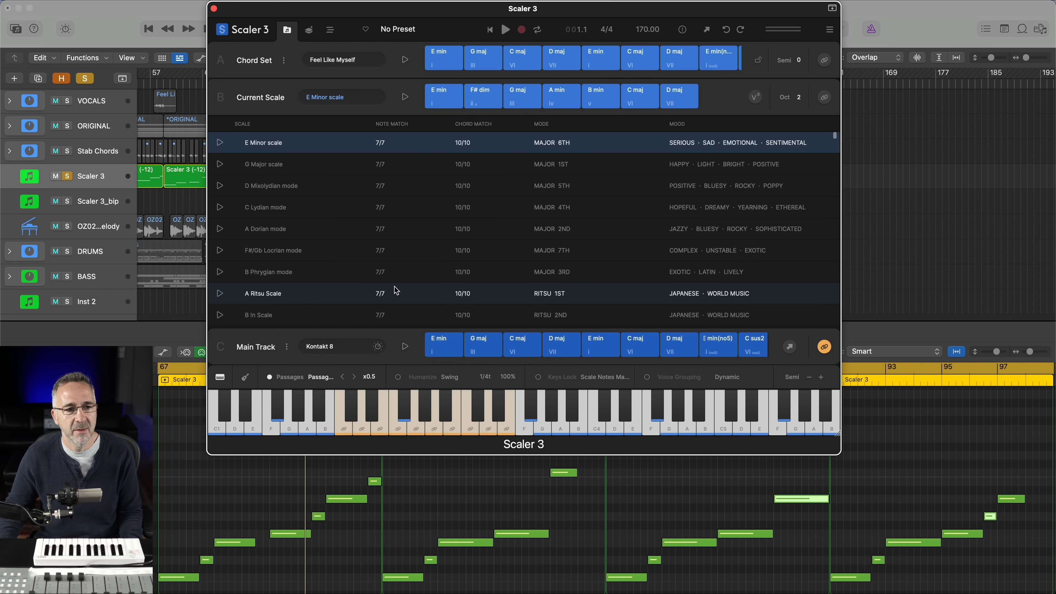
Audition the x0.5 Passage 1 with the full mix, stop playback, and close the Scaler 3 window
key(space)
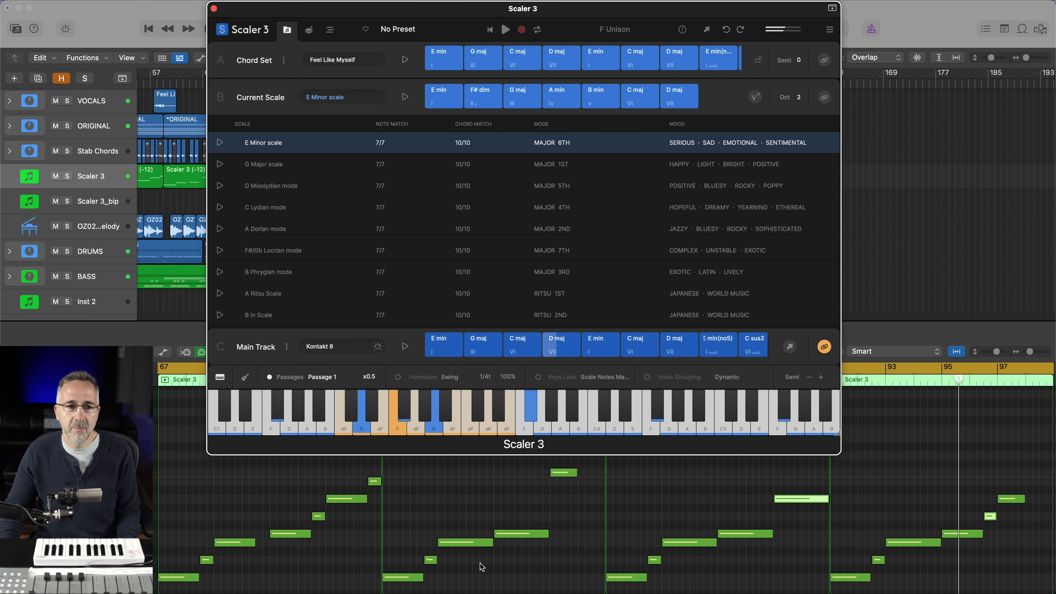
key(space)
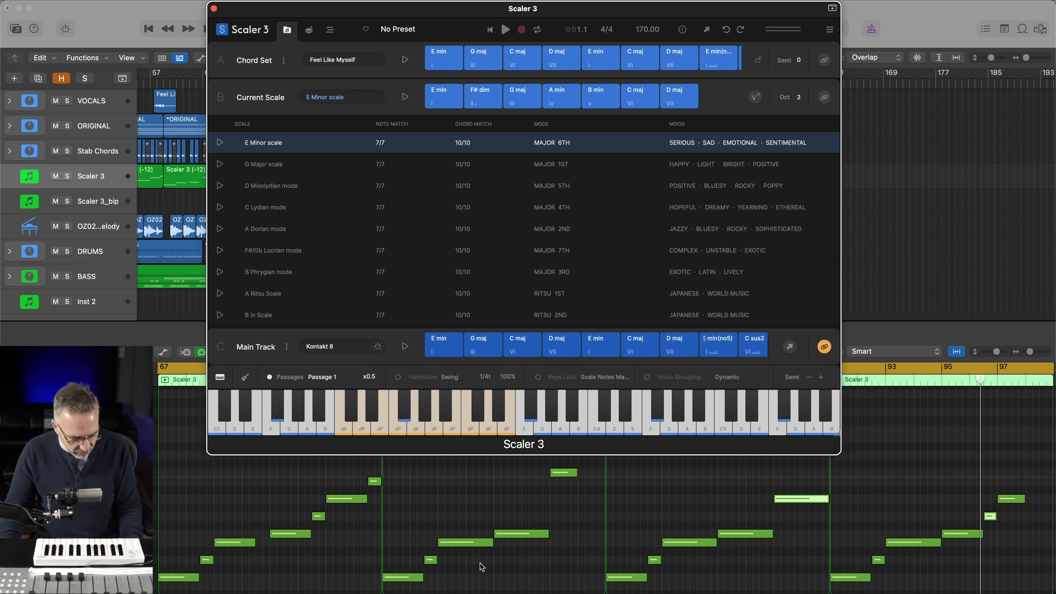
key(super+w)
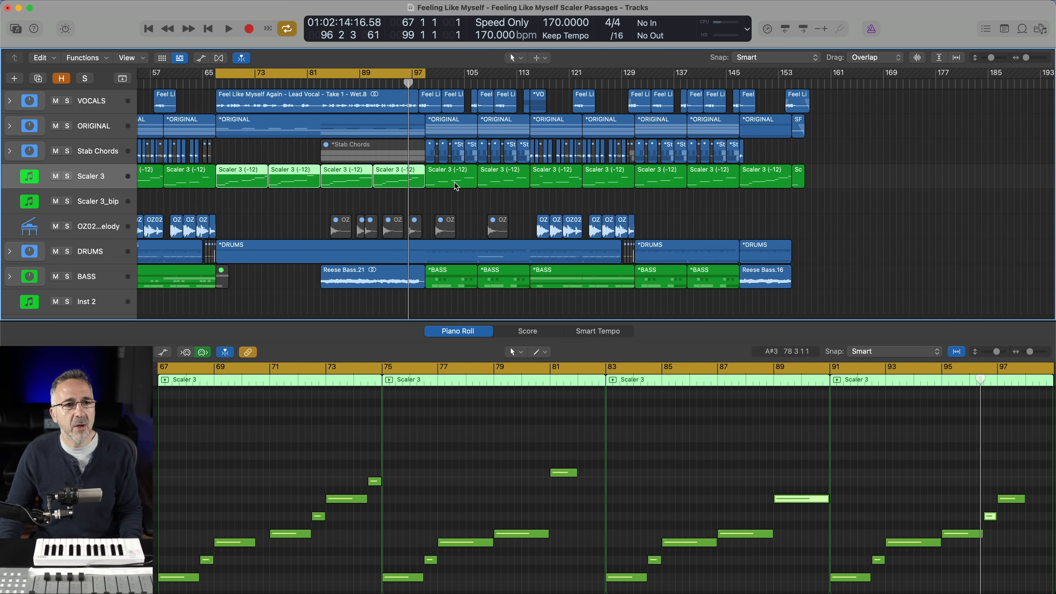
Show the Scaler 3 regions between bars 99 and 131 in the piano roll, and move the cycle range to bars 99–131
drag(453, 205, 499, 181)
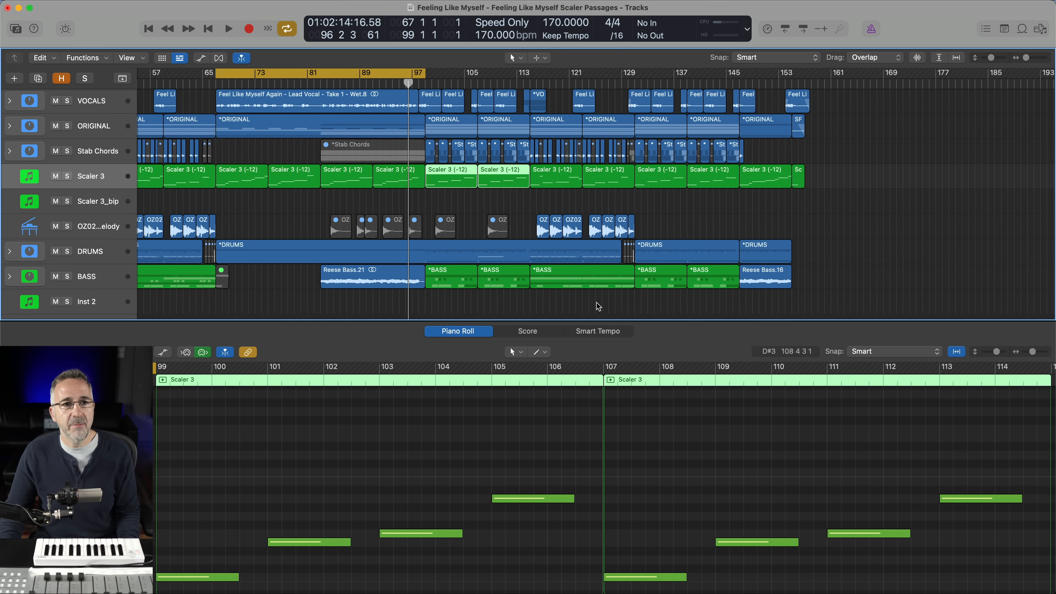
drag(548, 203, 599, 183)
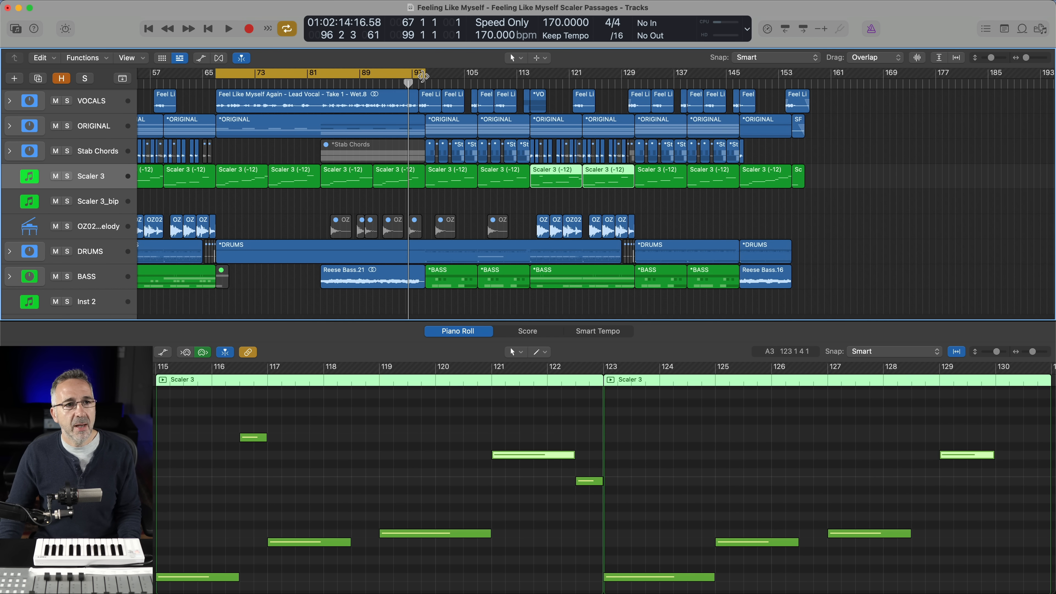
drag(416, 74, 614, 81)
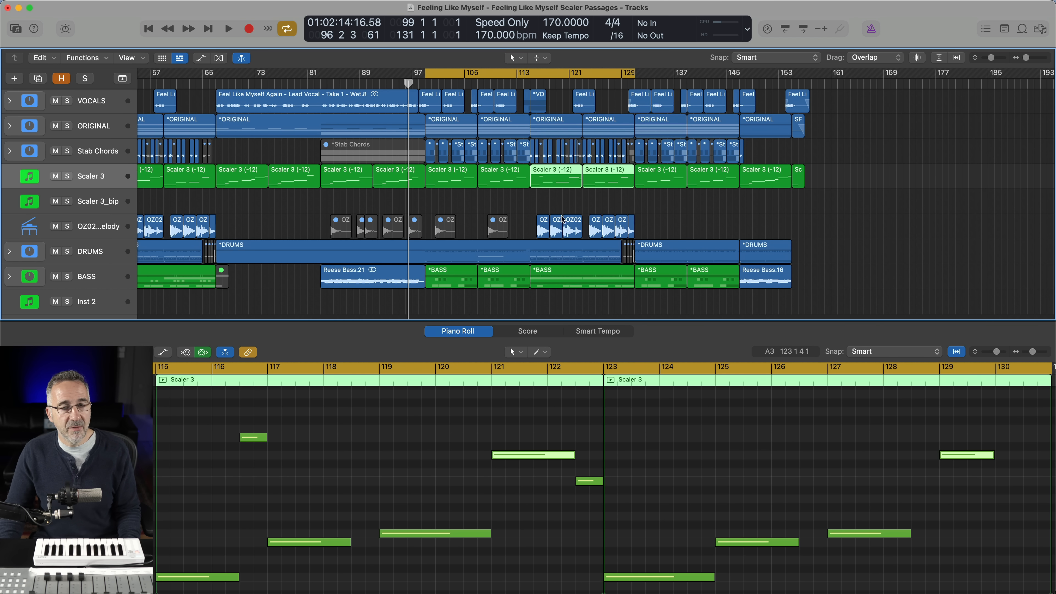
Select the two Scaler 3 regions from bar 99 to 115 and play the cycle while following their notes
click(458, 183)
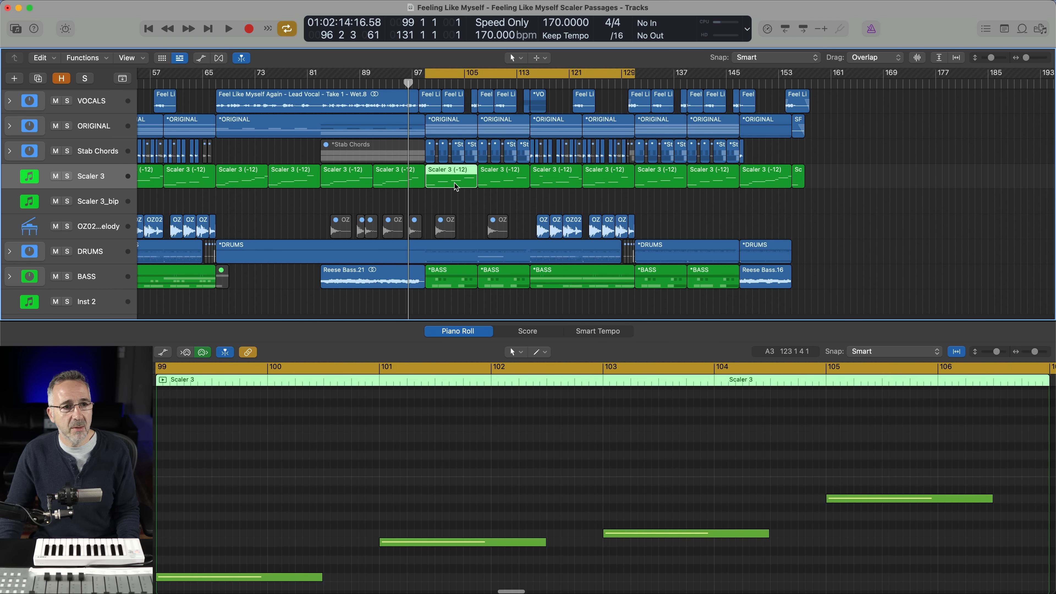
shift+click(504, 184)
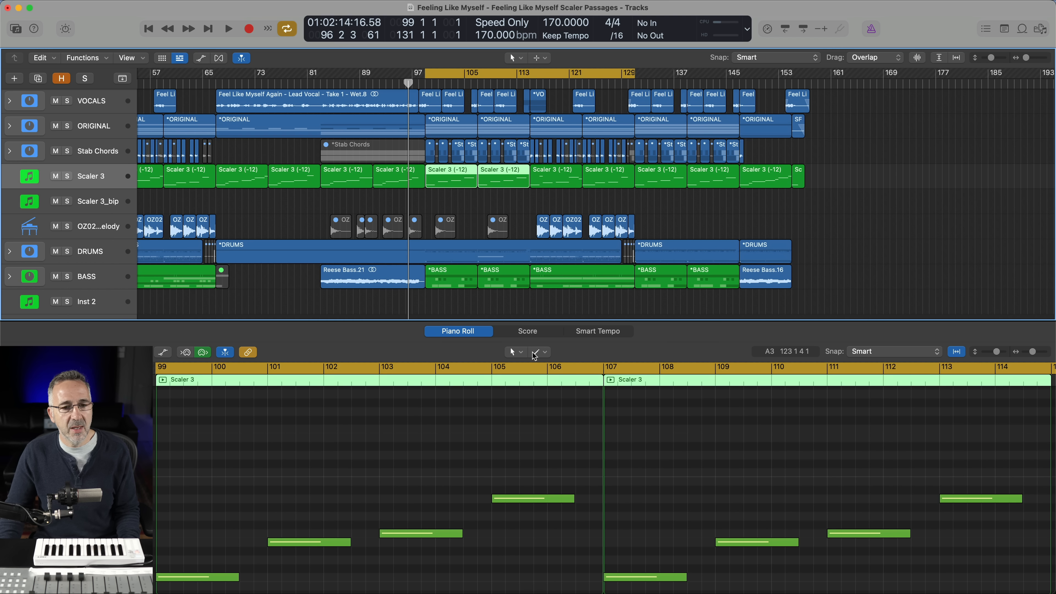
key(space)
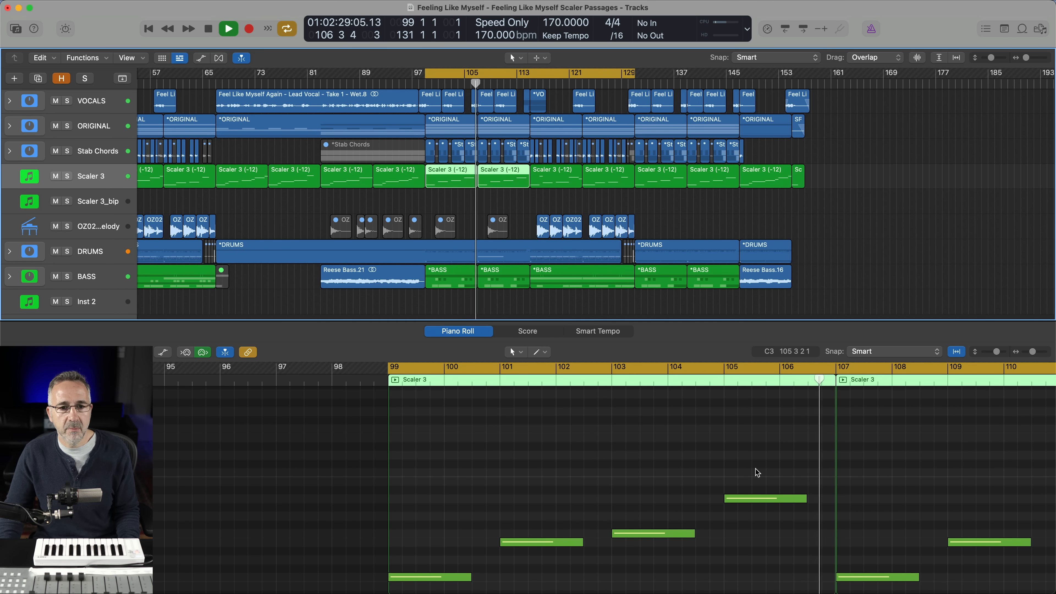
scroll(758, 473, right, 5)
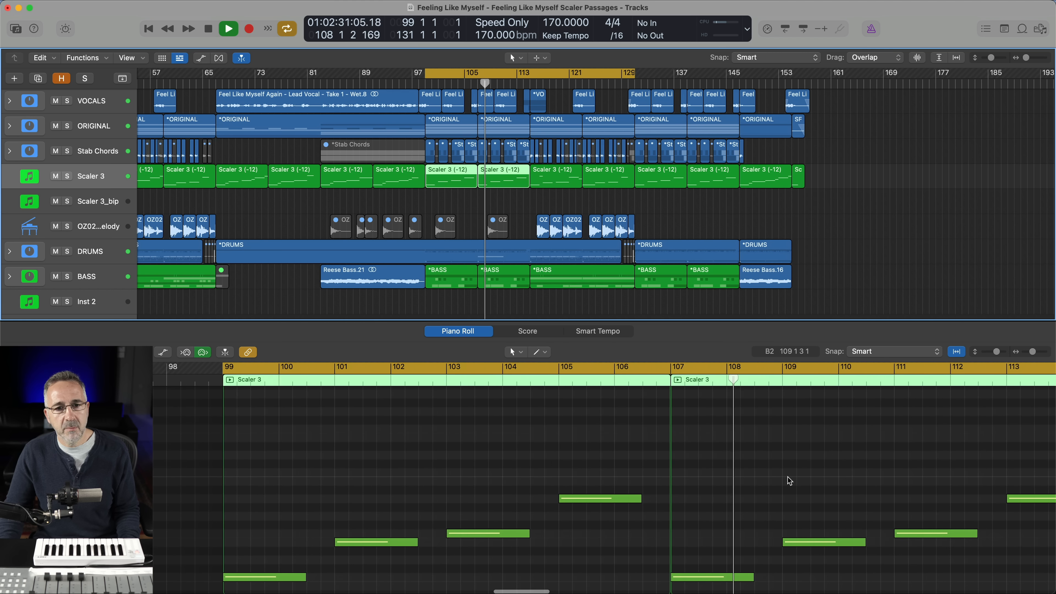
Show the two Scaler 3 regions from bar 115 to 131 during playback, and briefly check the triggered chords in Scaler 3
click(559, 204)
drag(559, 202, 592, 186)
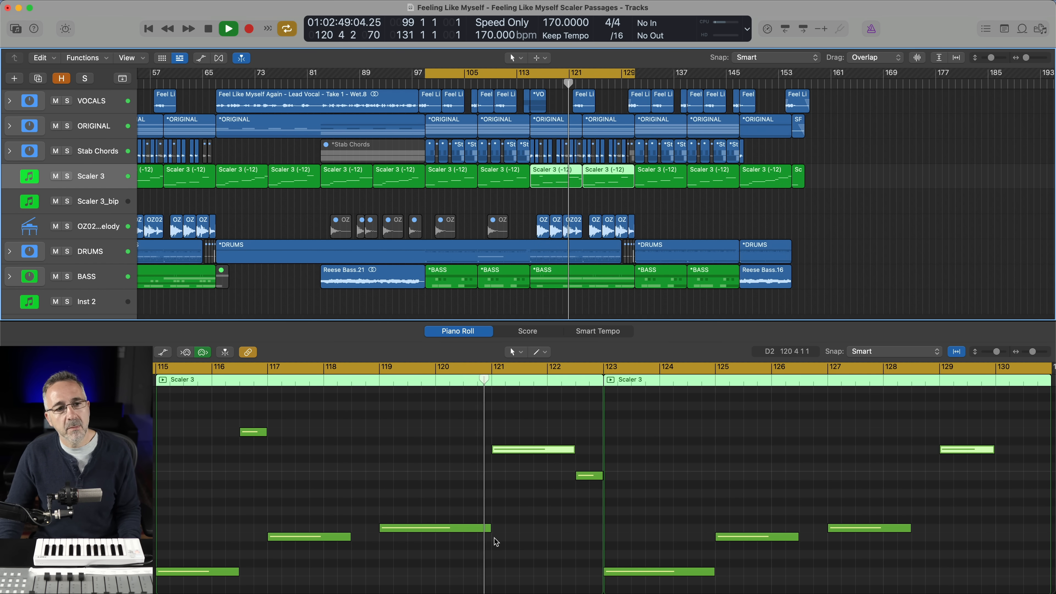
key(v)
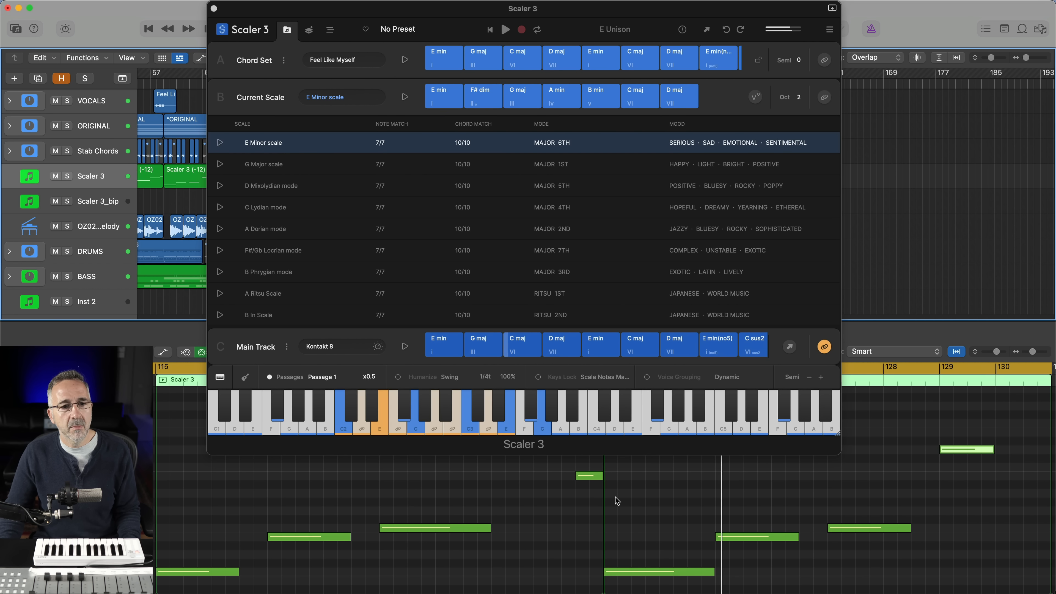
key(v)
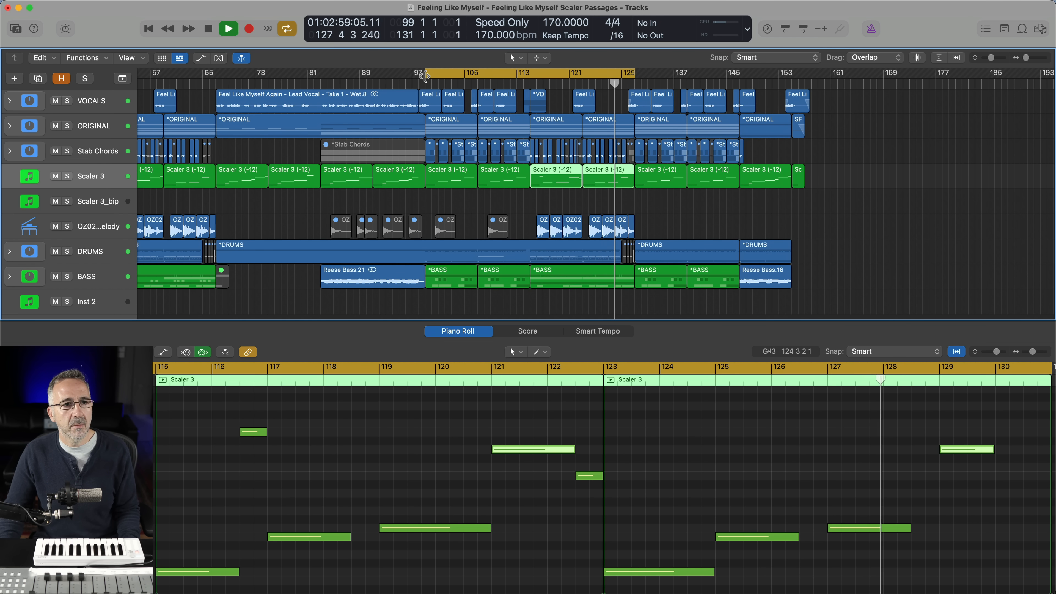
Extend the cycle range to bars 67–131, select the eight Scaler 3 regions within it, and reopen the Scaler 3 window
drag(425, 82, 215, 98)
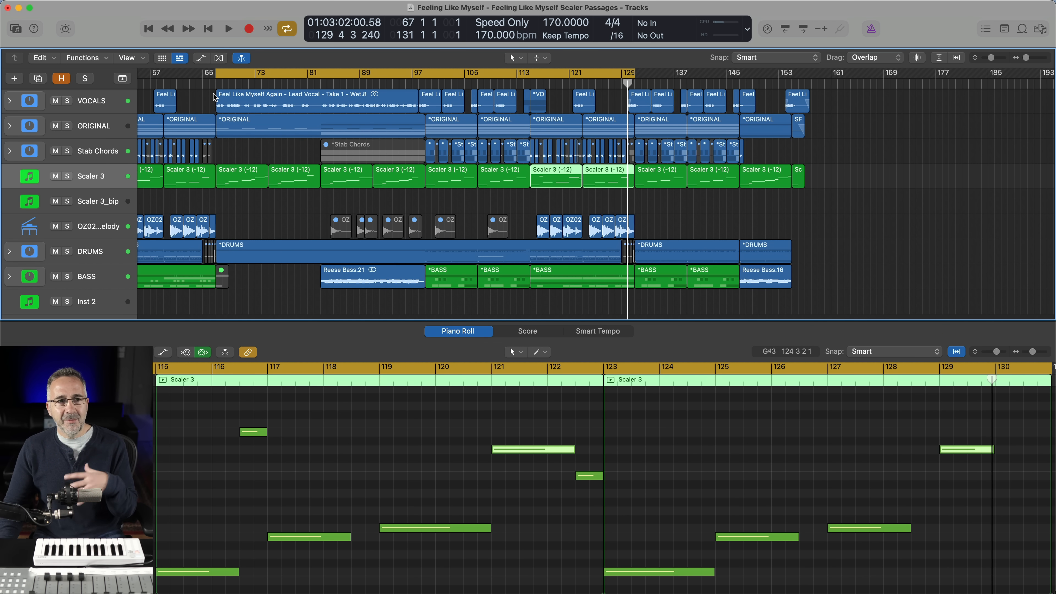
drag(243, 198, 591, 170)
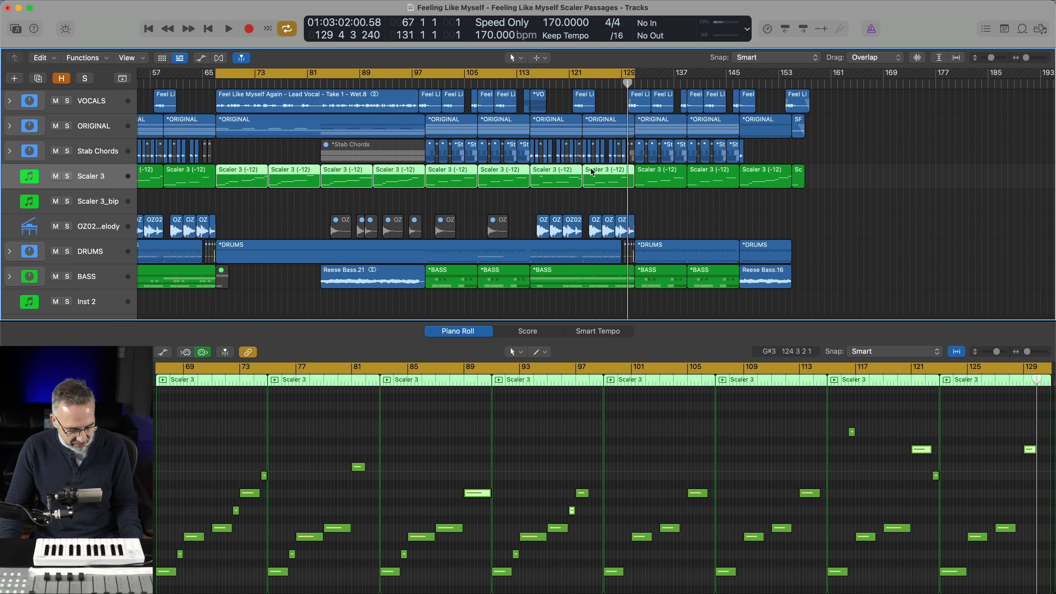
key(v)
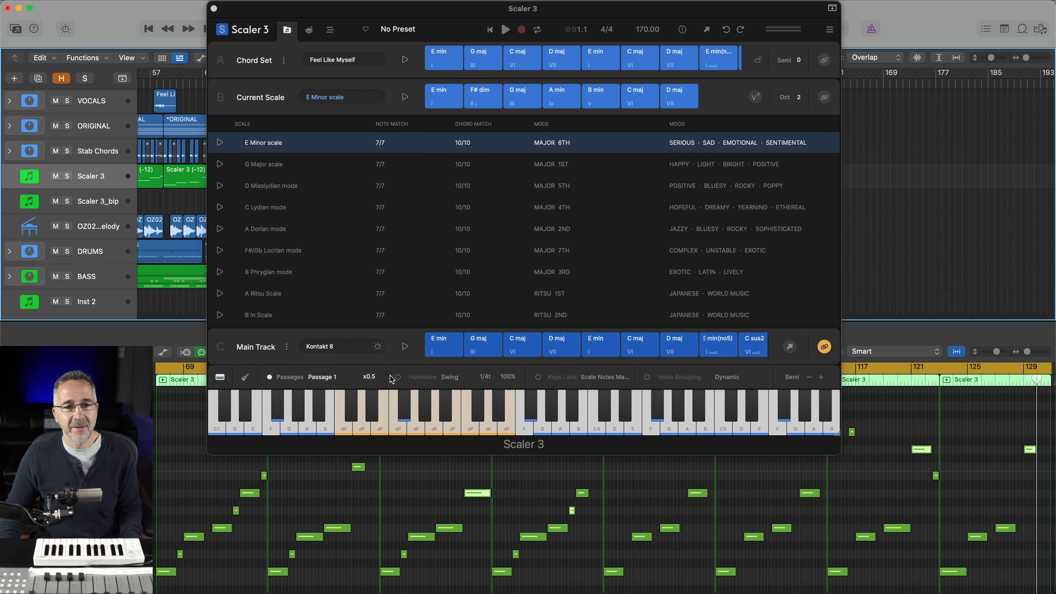
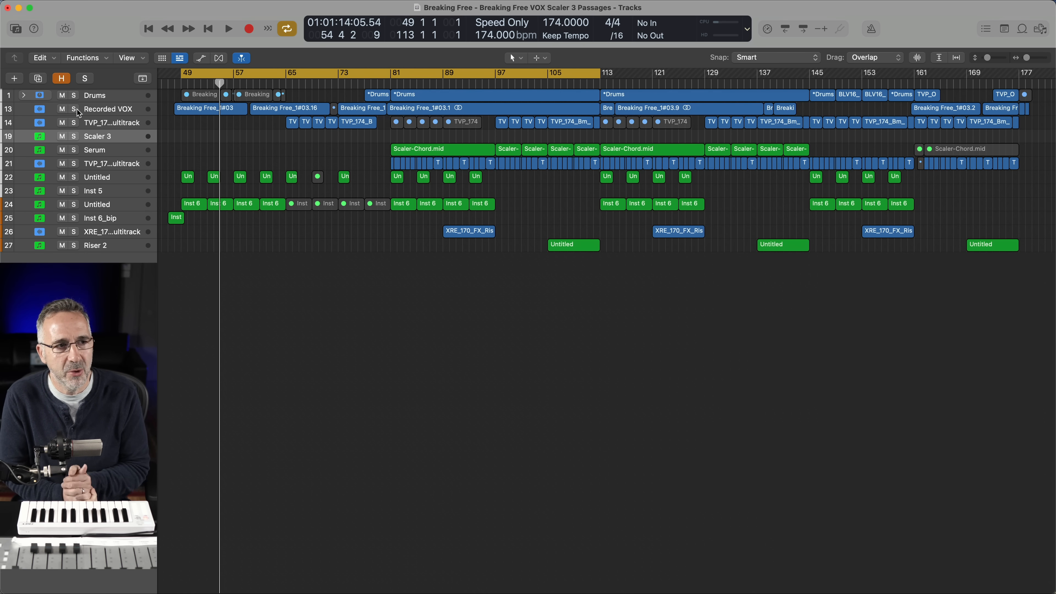
Bring up the Scaler 3 window and audition the plain chord progression in the mix
key(v)
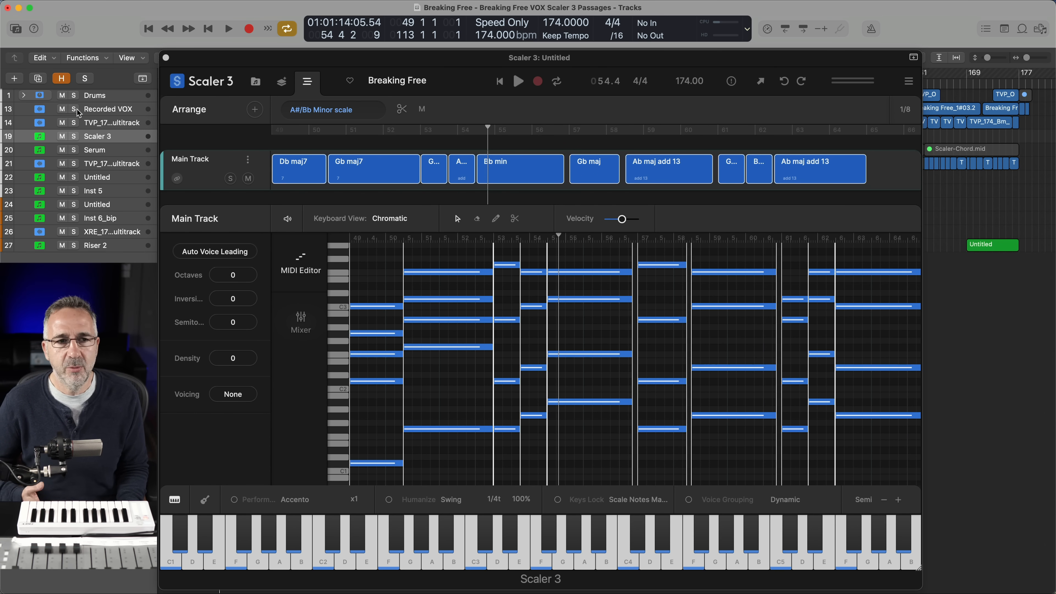
key(space)
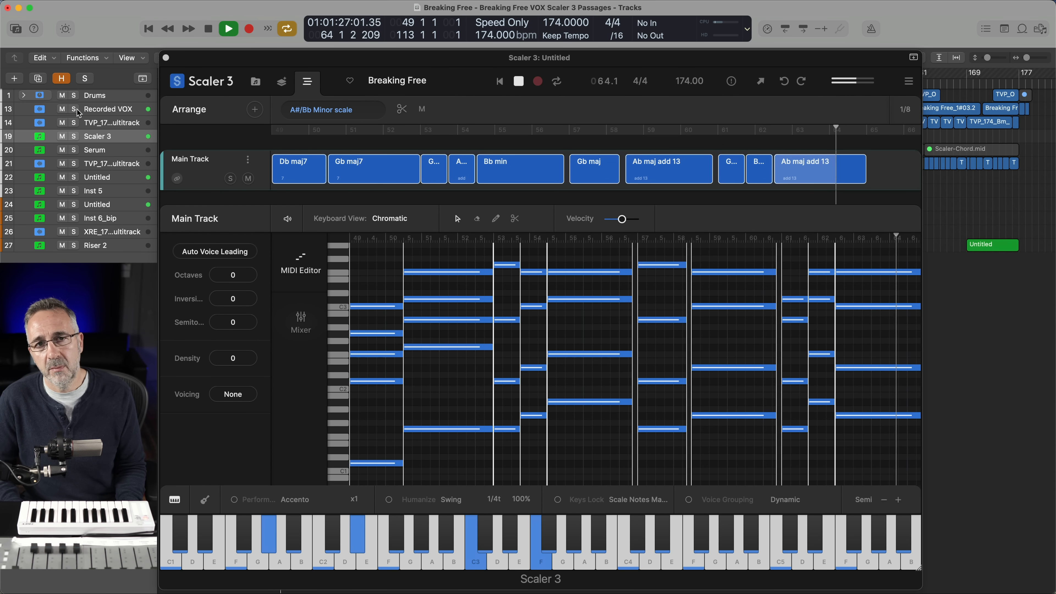
key(space)
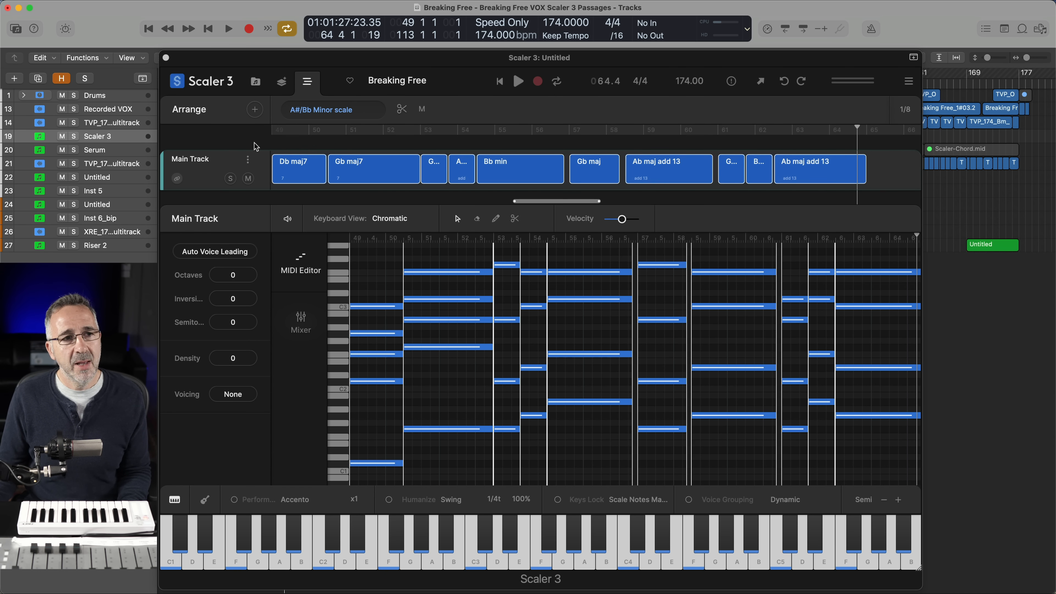
Add a Passages articulation track to the Scaler 3 arrangement using the Passage 1 motion
click(254, 111)
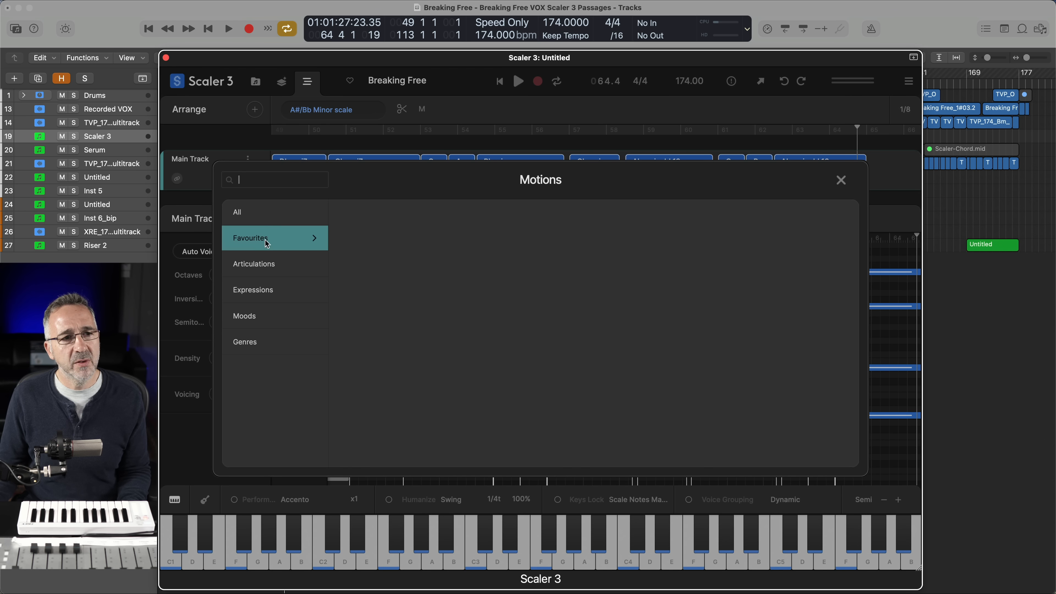
click(268, 265)
click(343, 242)
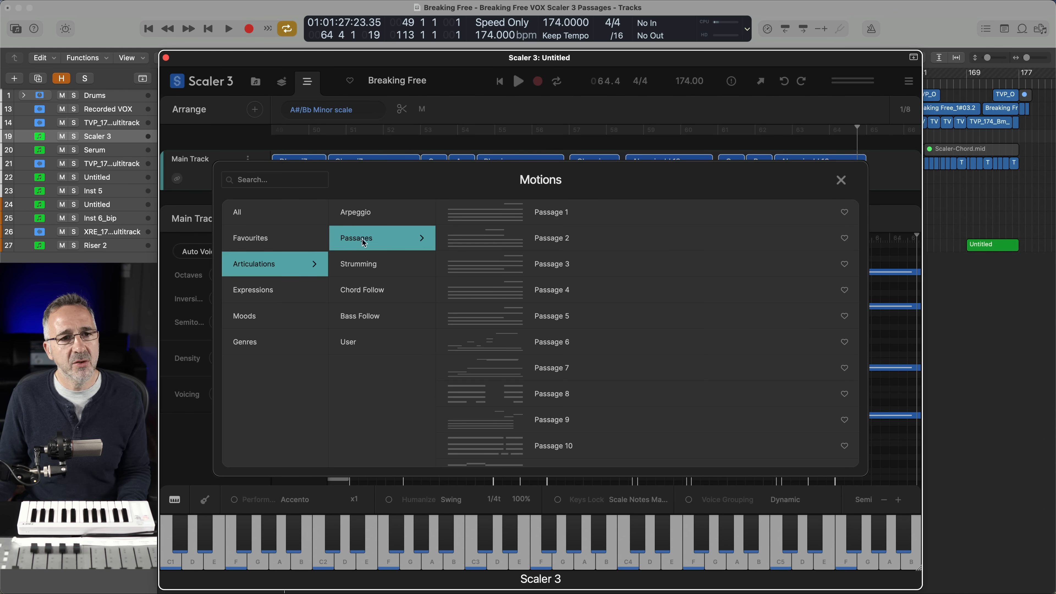
click(474, 215)
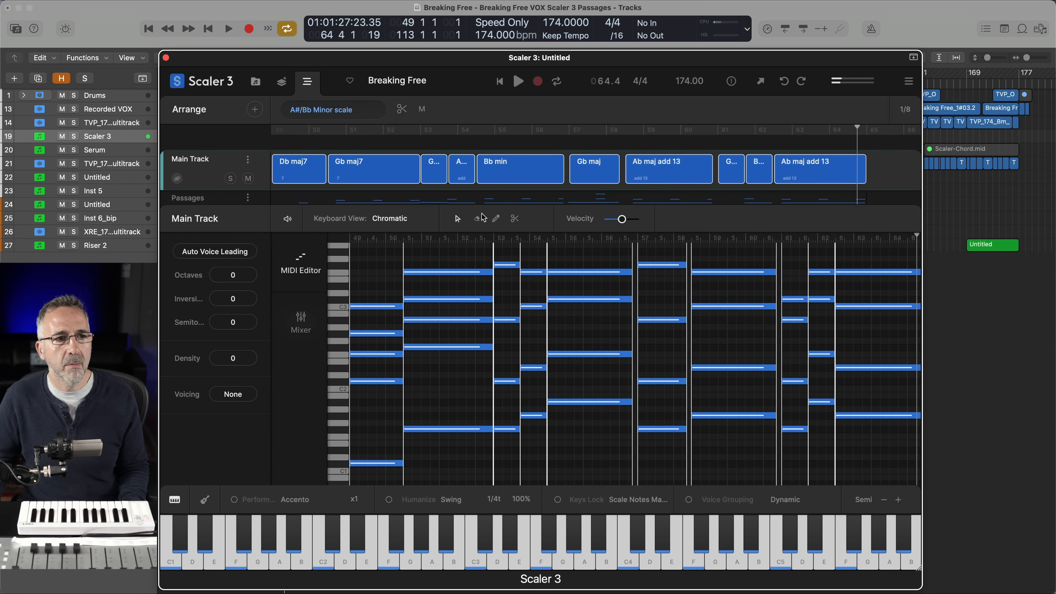
Mute the Main Track in Scaler 3 and audition Passage 1 across the progression
click(248, 178)
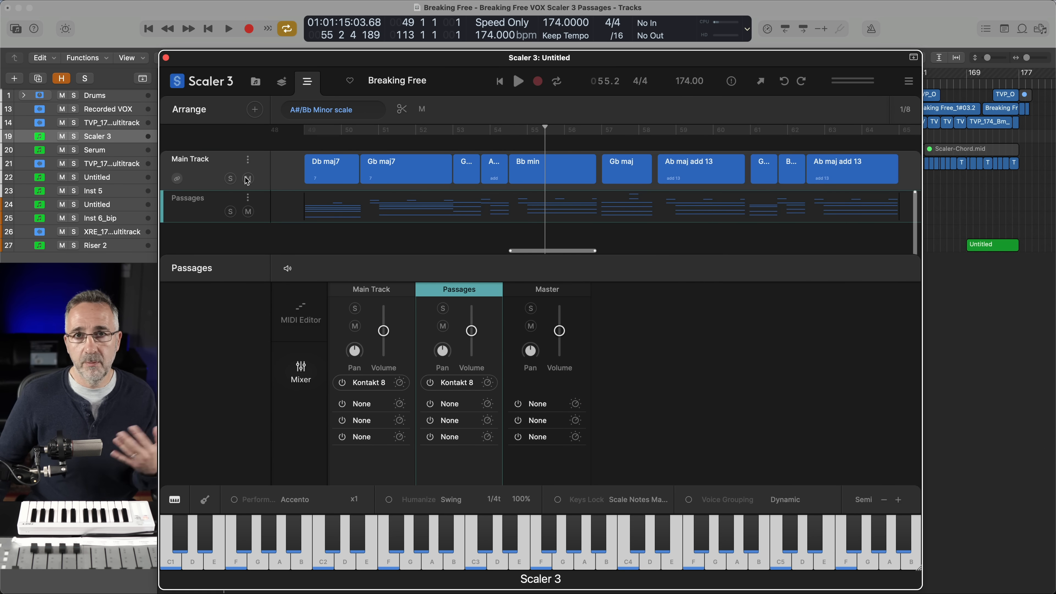
click(248, 178)
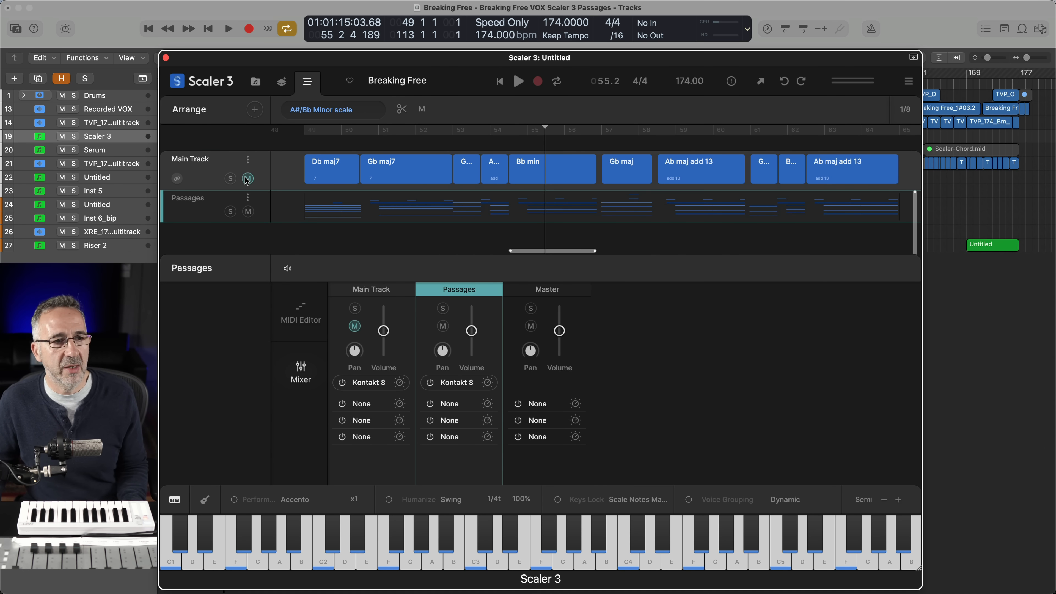
key(space)
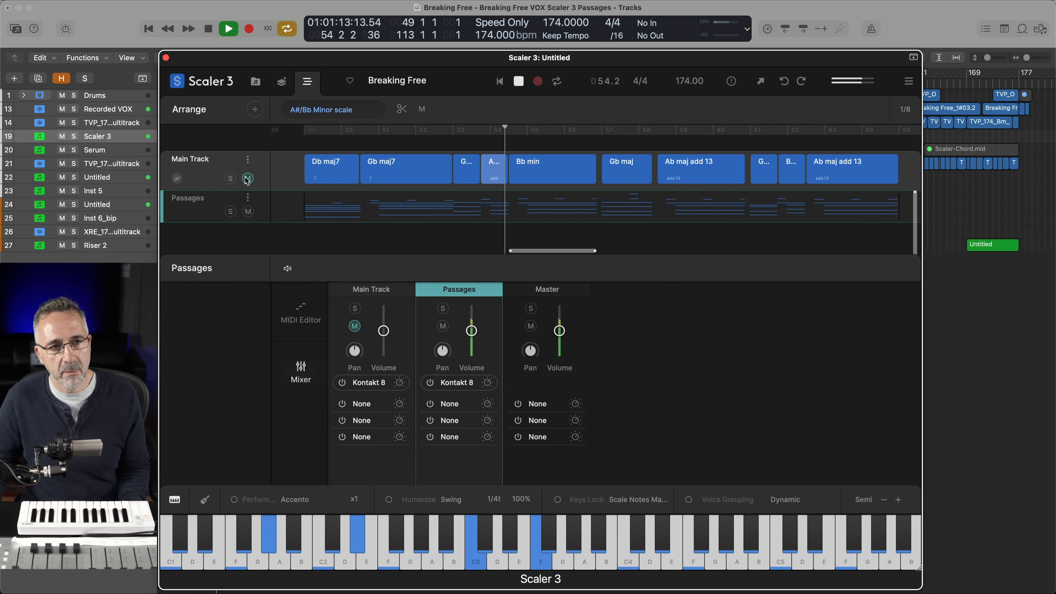
key(space)
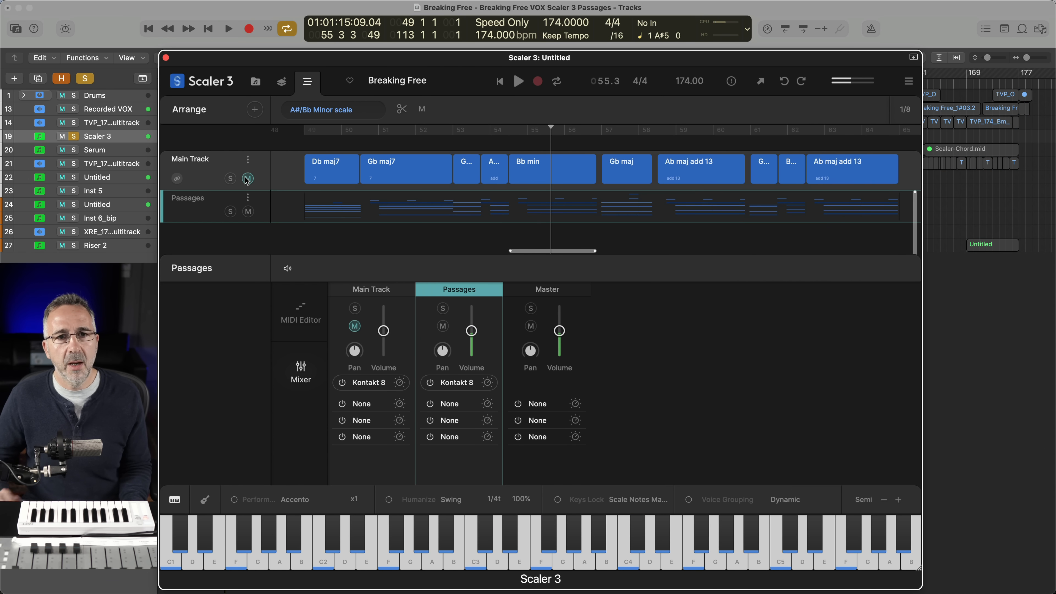
click(248, 179)
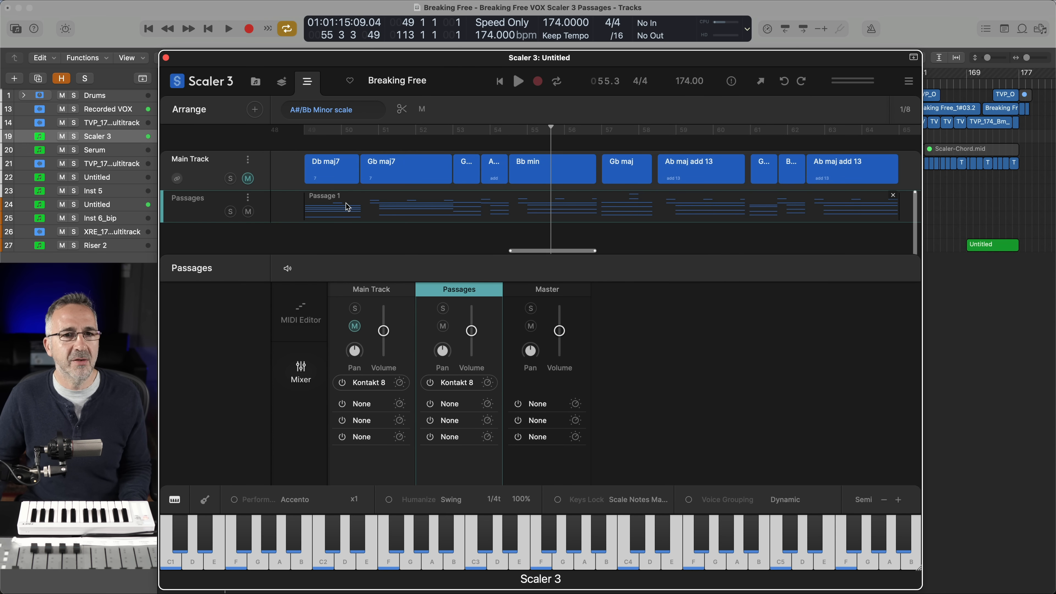
Split the Passage 1 clip at the end of the Db maj7 chord and delete the part after the cut
click(422, 110)
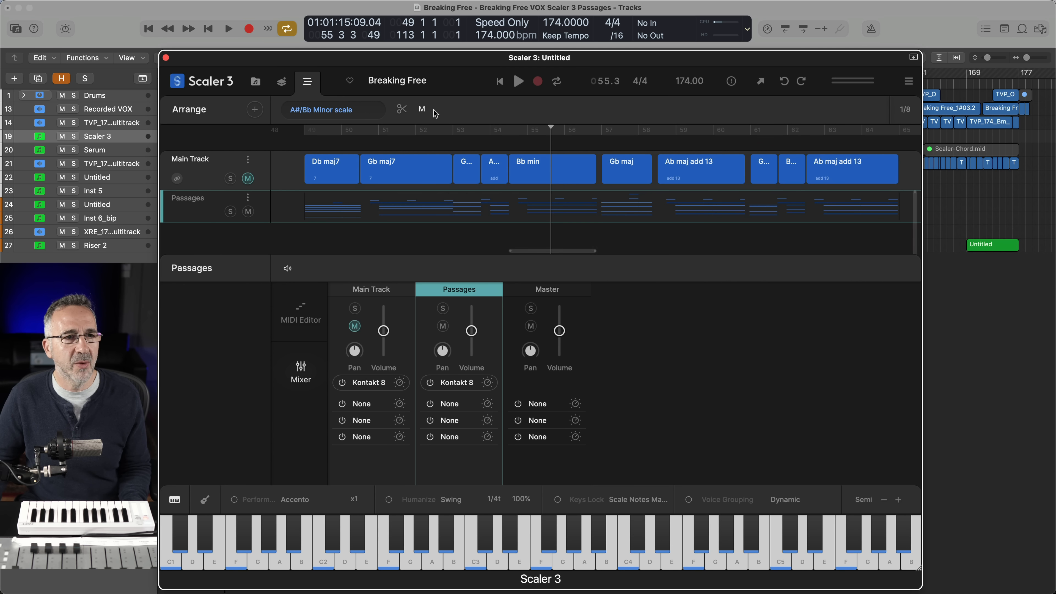
click(402, 109)
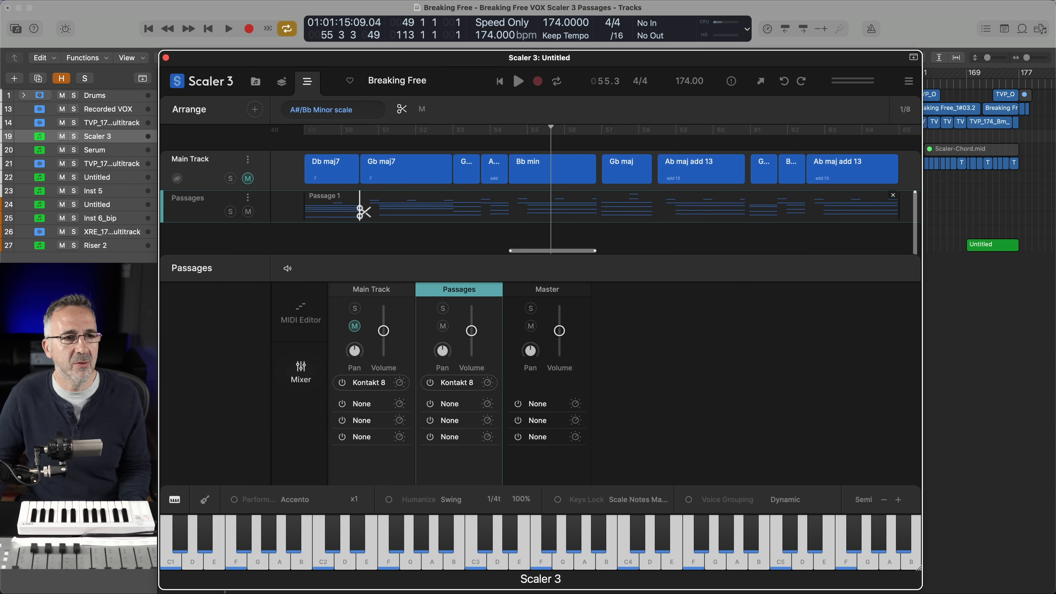
click(359, 212)
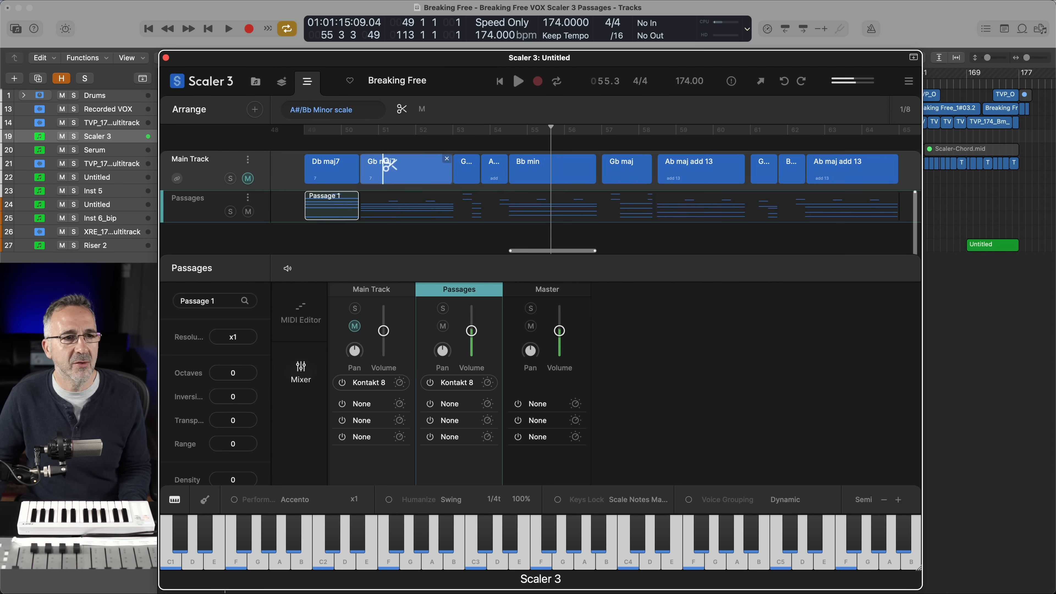
click(408, 217)
key(Delete)
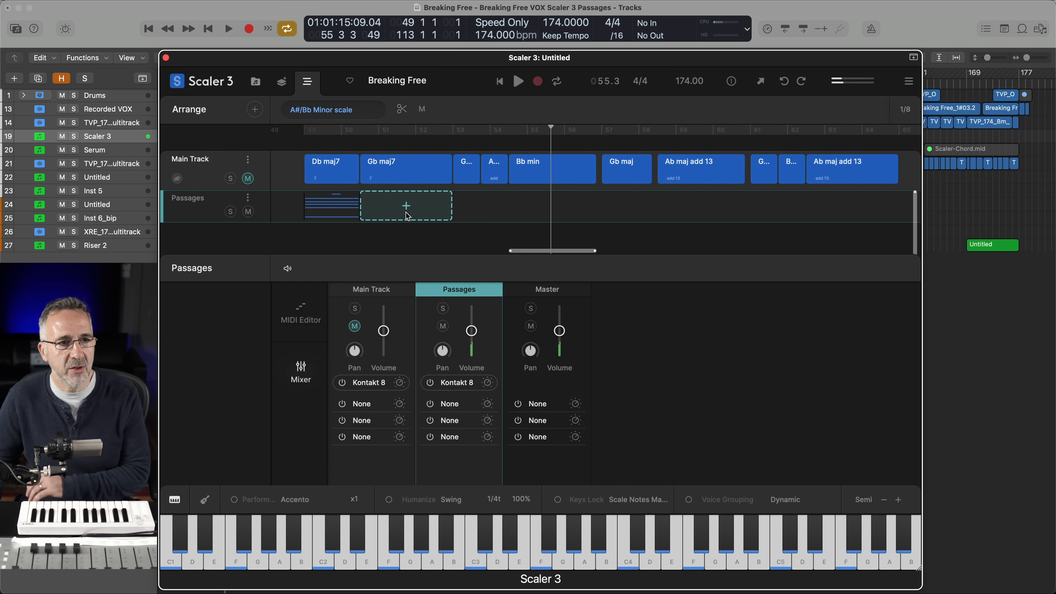
Shorten the Passage 1 clip to stop just before the Db maj7 chord ends, and audition it with the Scaler 3 track soloed
click(343, 214)
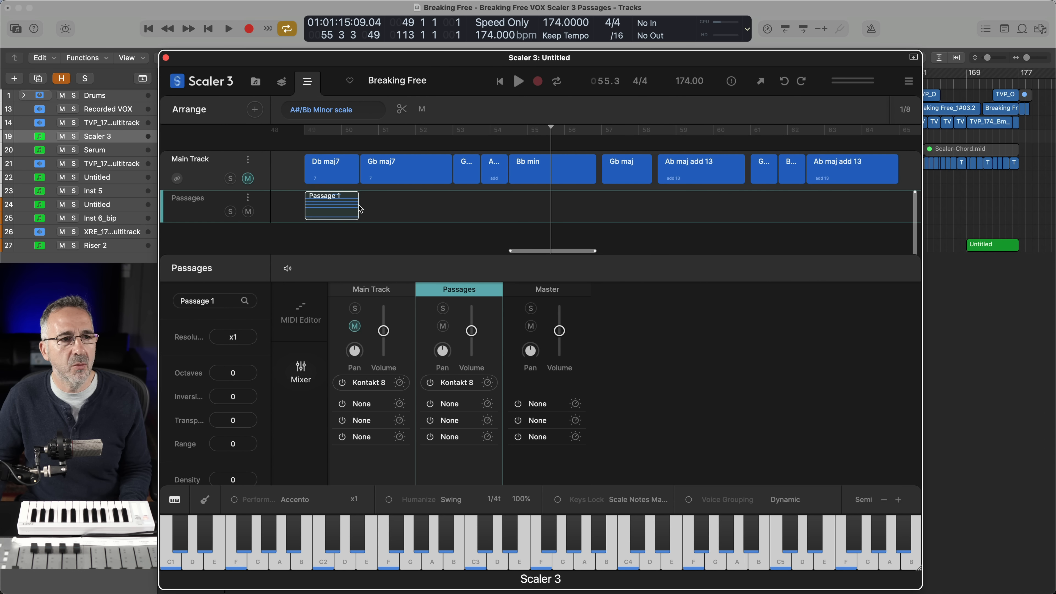
click(346, 171)
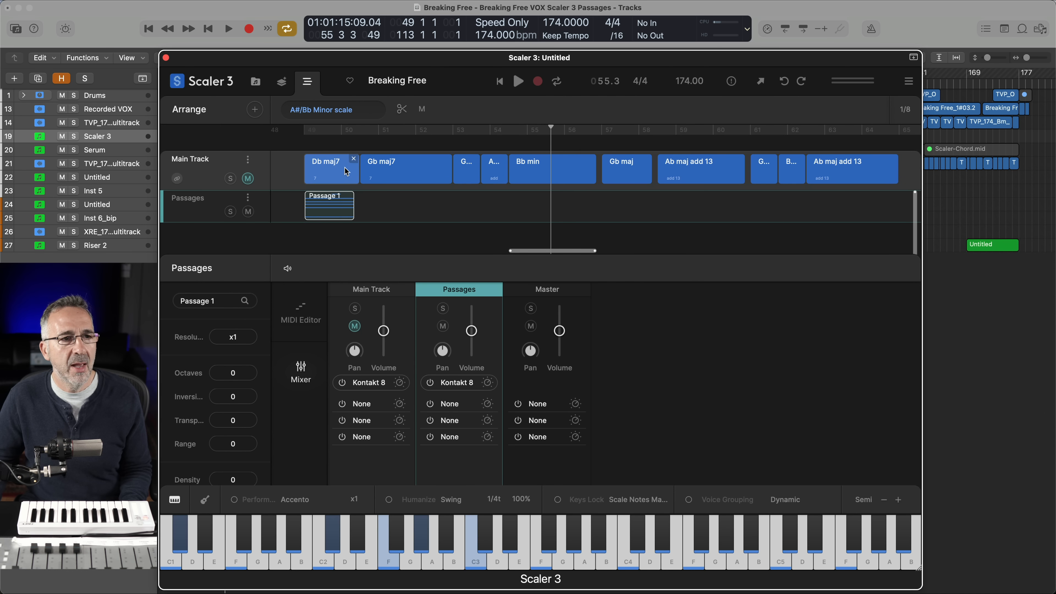
click(317, 174)
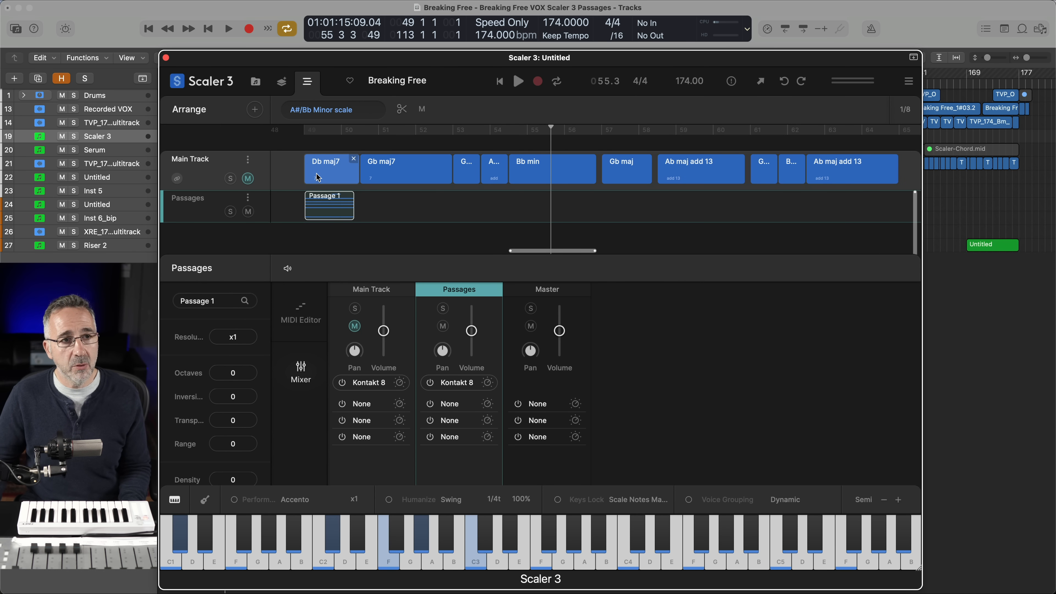
key(s)
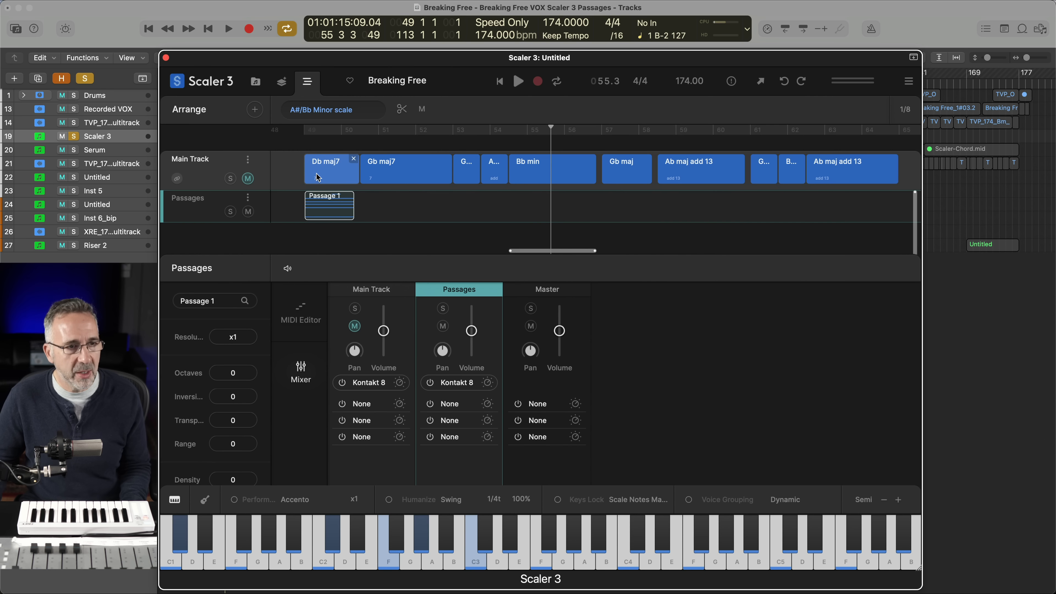
key(space)
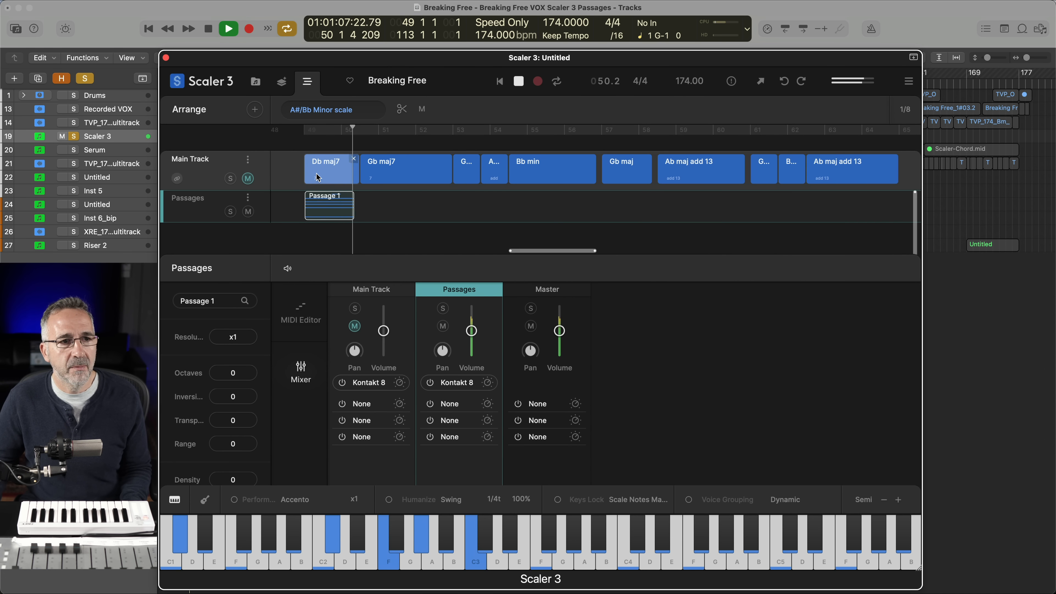
key(space)
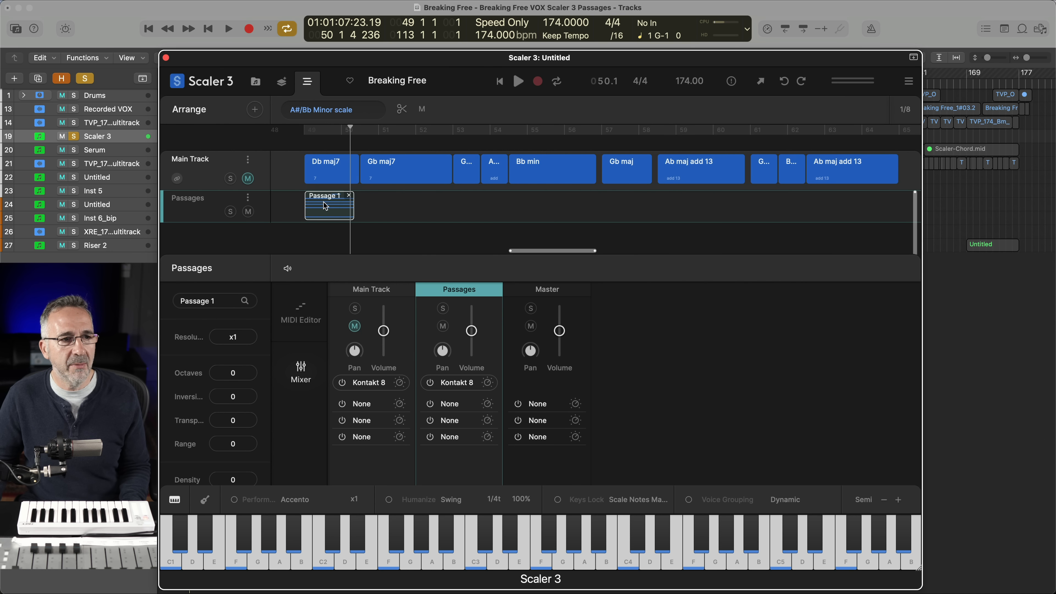
Set the resolution of the Passage 1 clip under Db maj7 to x0.75 and audition its slower movement
click(234, 338)
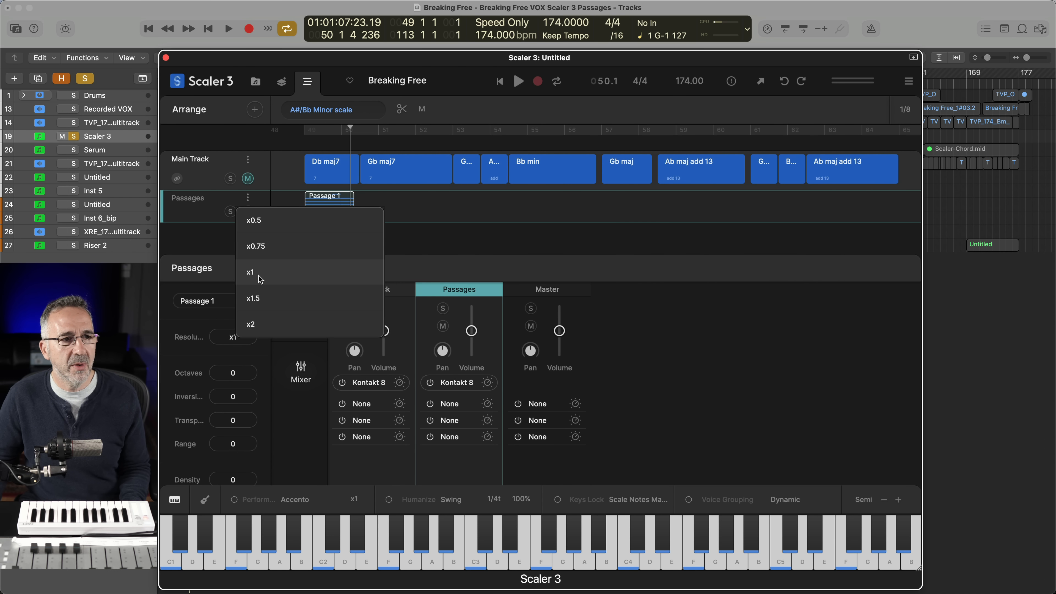
click(263, 246)
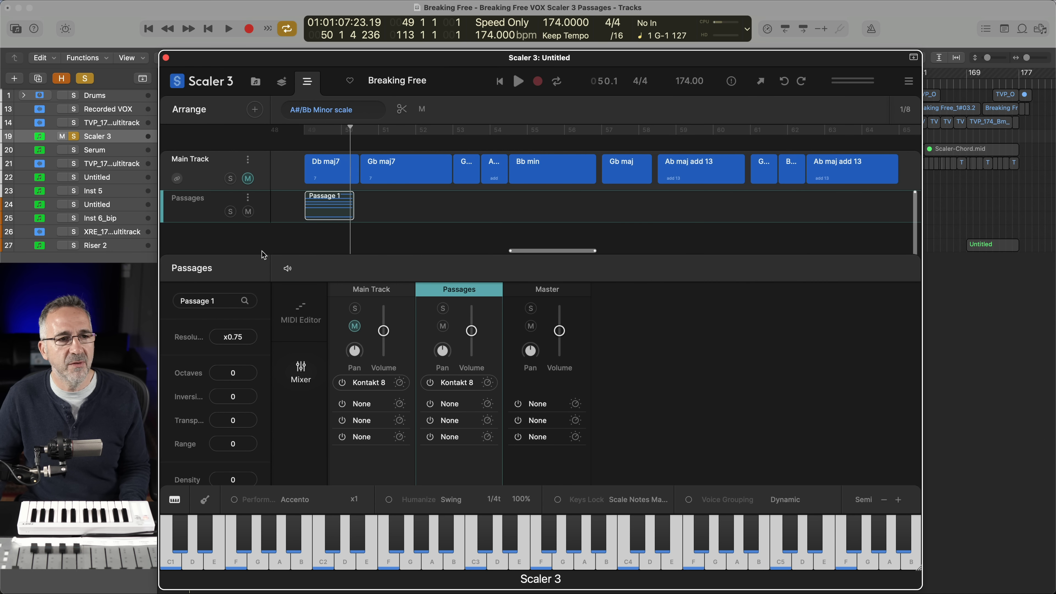
key(space)
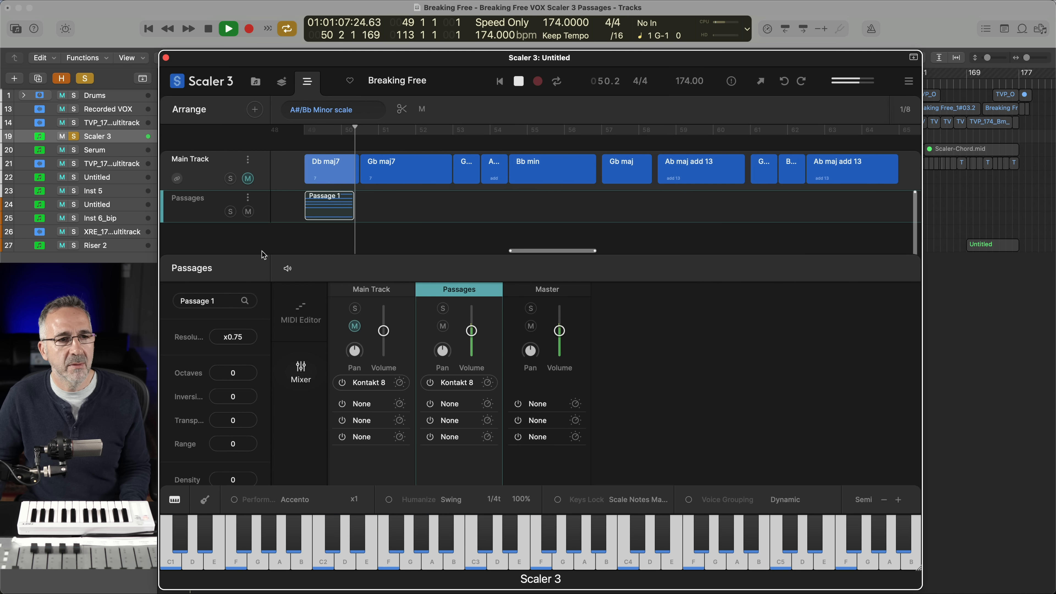
key(space)
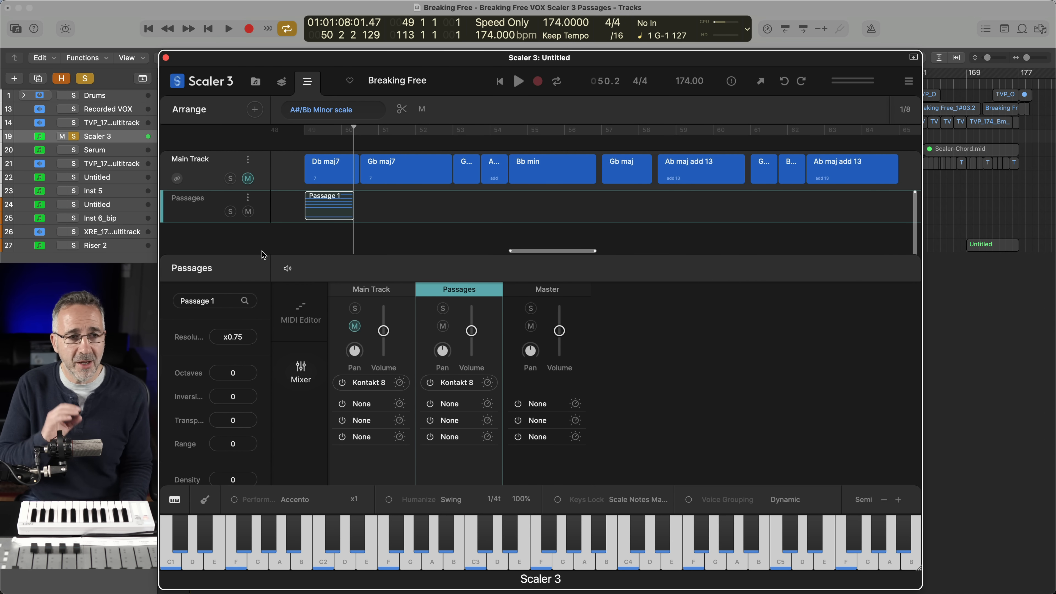
key(space)
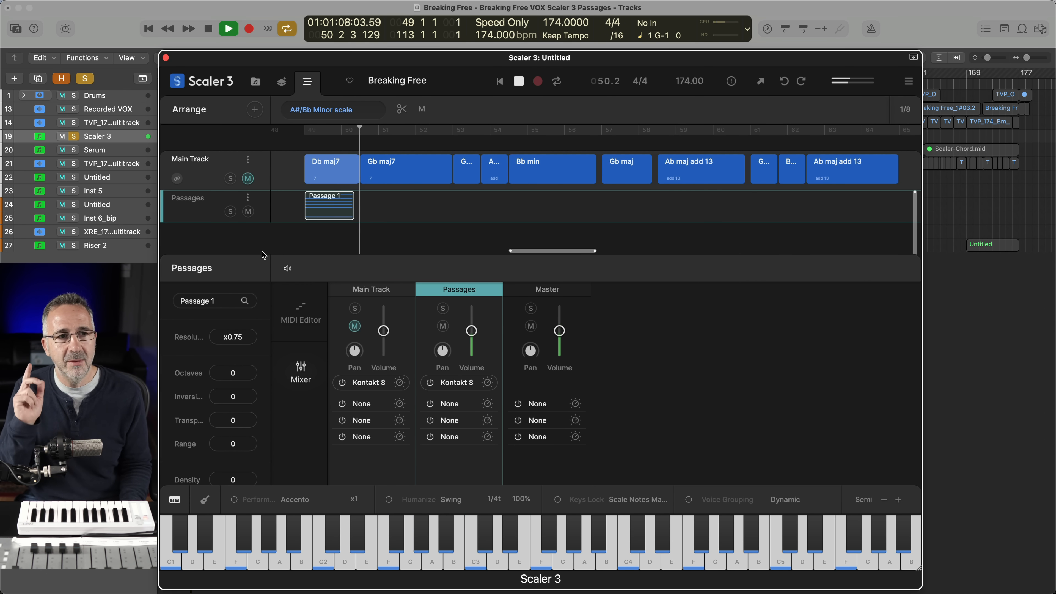
key(space)
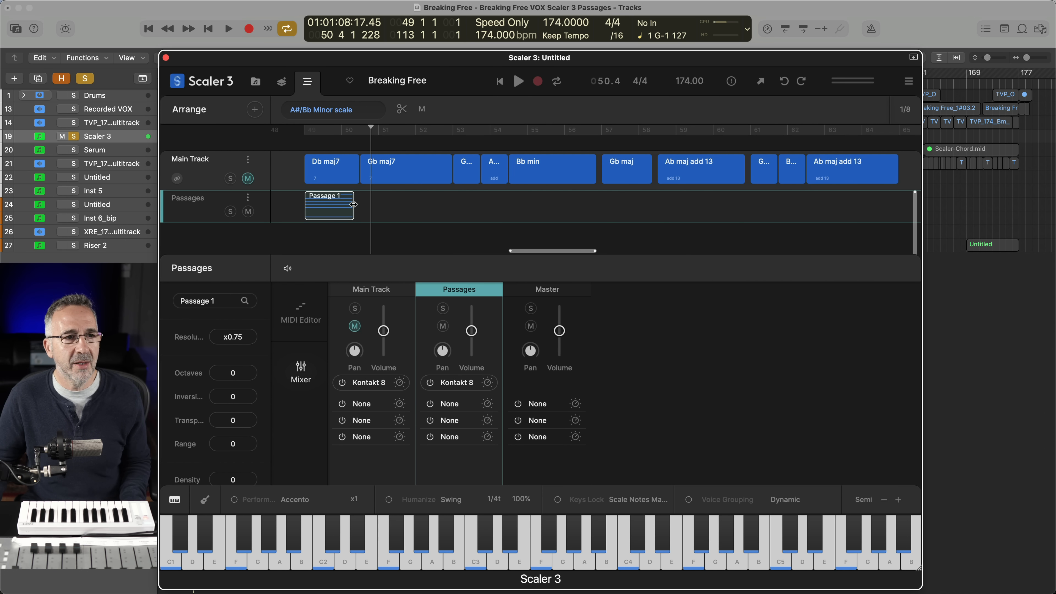
Add a second Passage 1 clip spanning the Gb maj7 chord on the Passages track and play both clips
drag(331, 212, 440, 211)
click(387, 210)
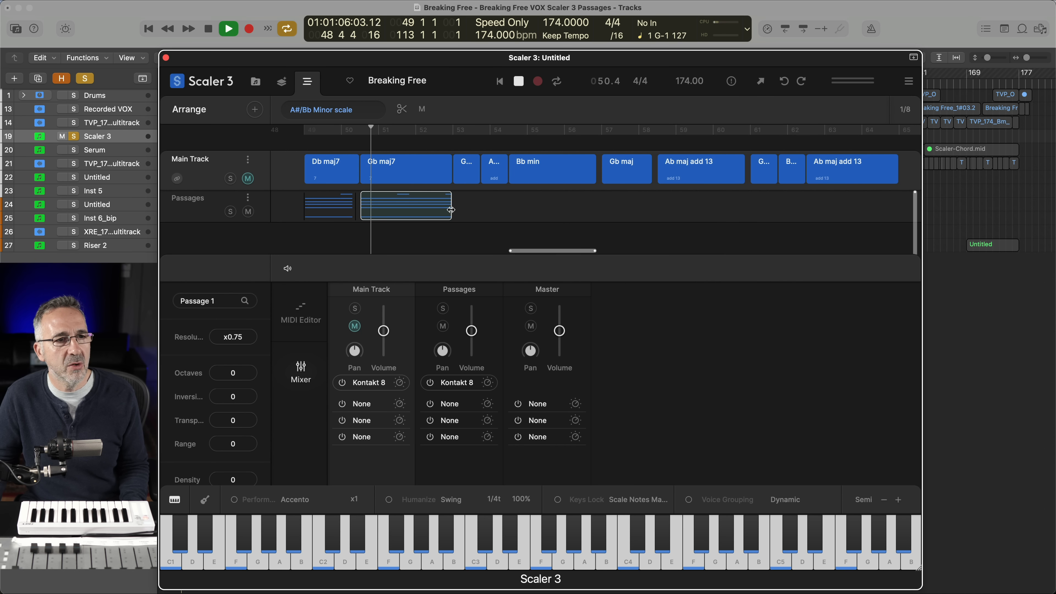
key(space)
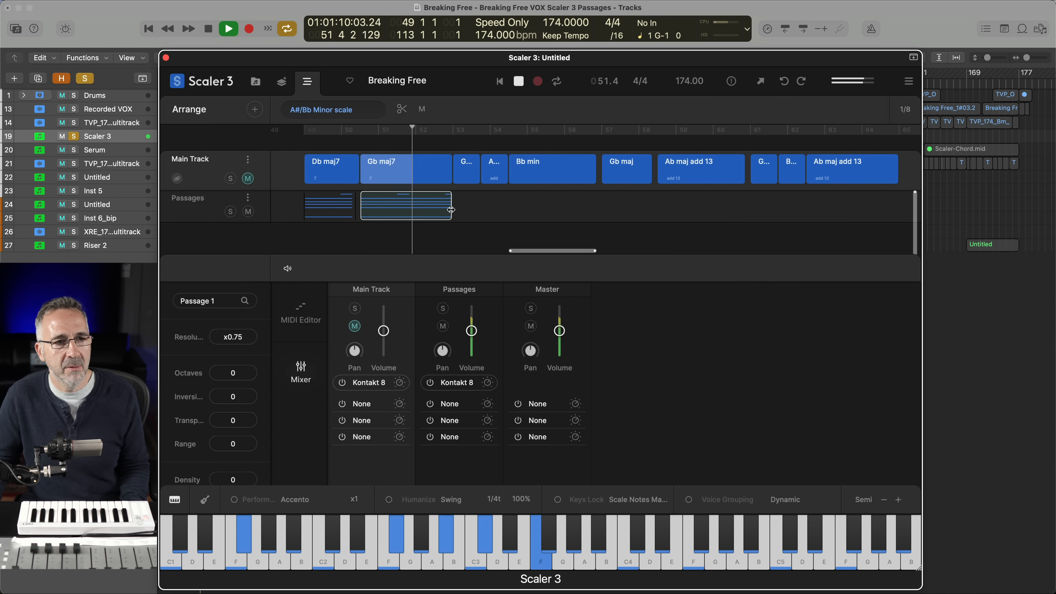
key(space)
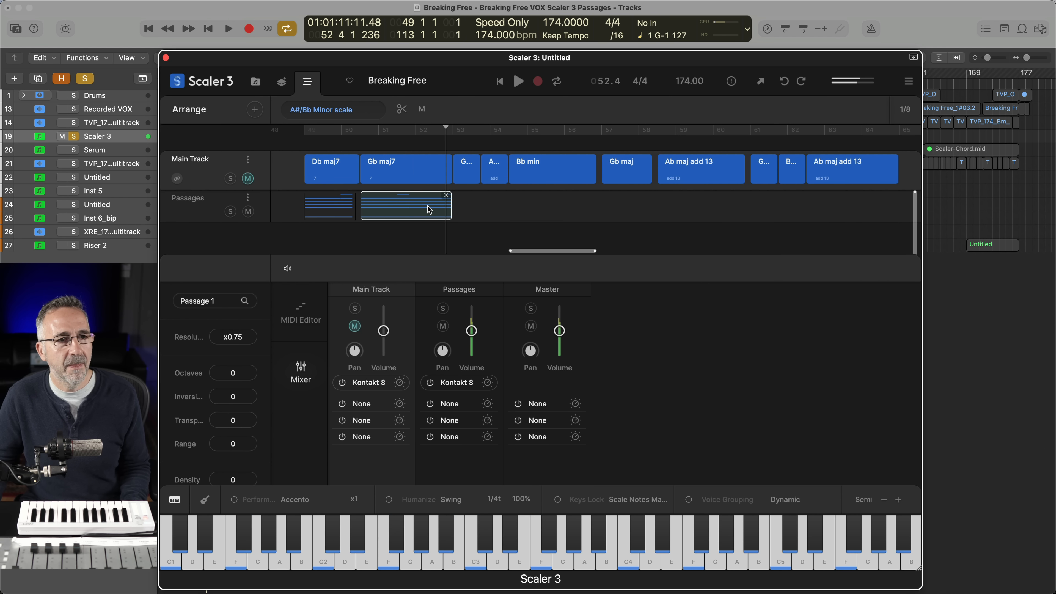
Set the resolution of the Passage 1 clip under Gb maj7 to x0.5 and audition the result
click(237, 344)
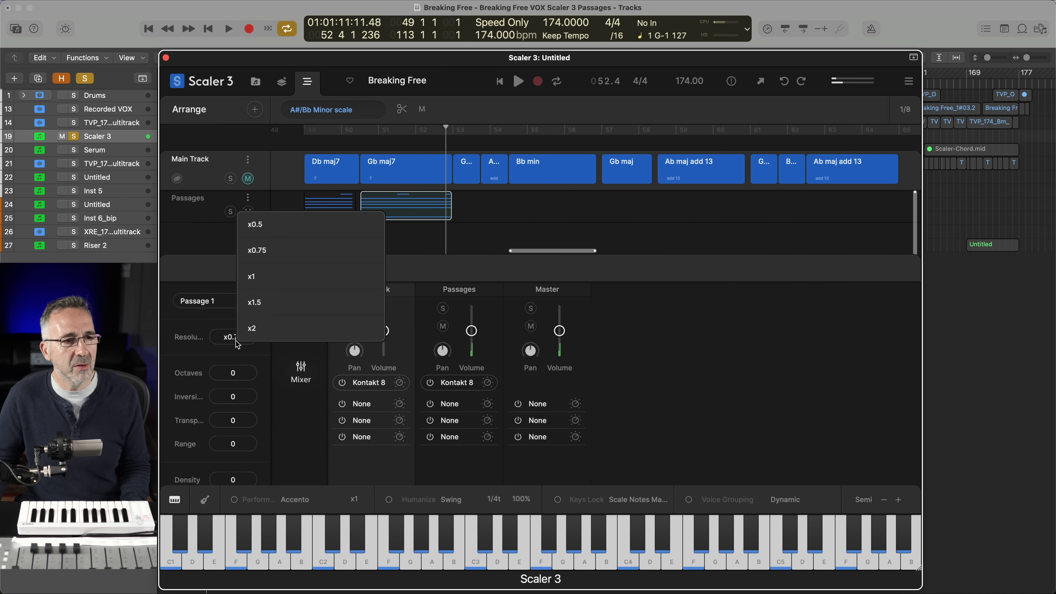
click(272, 230)
key(space)
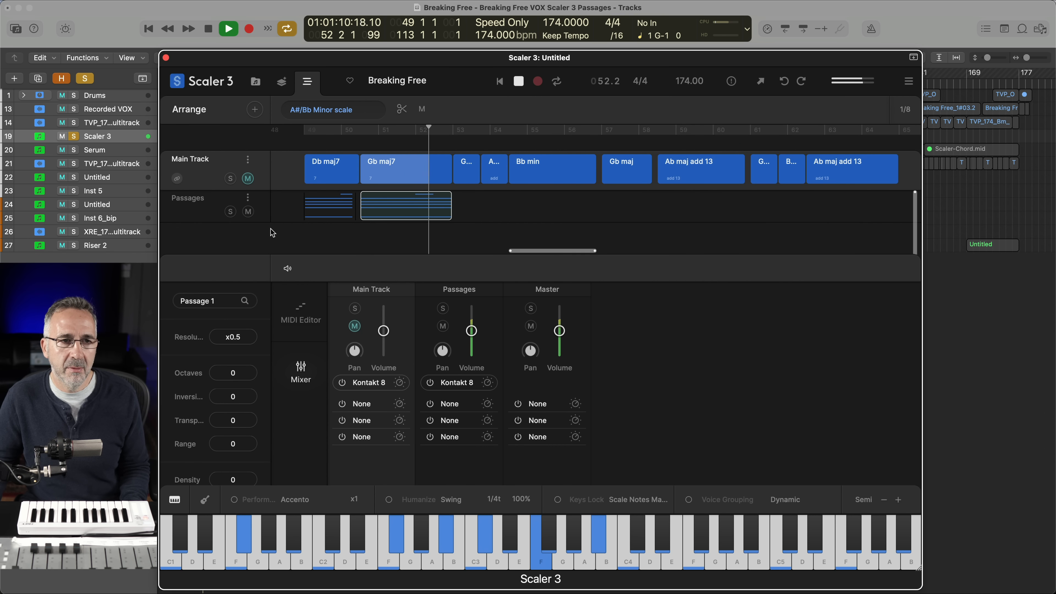
key(space)
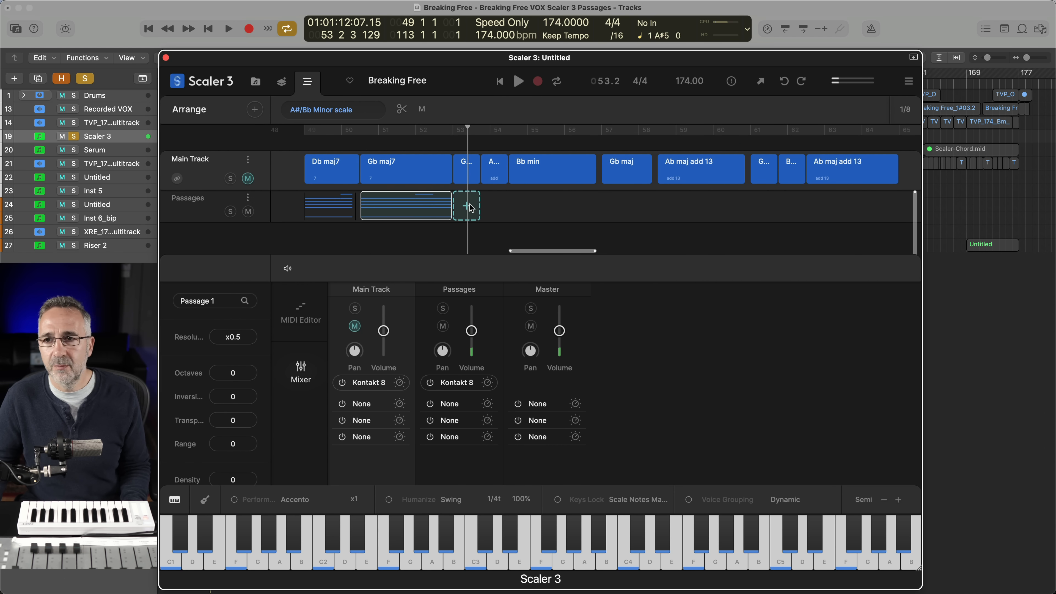
click(428, 175)
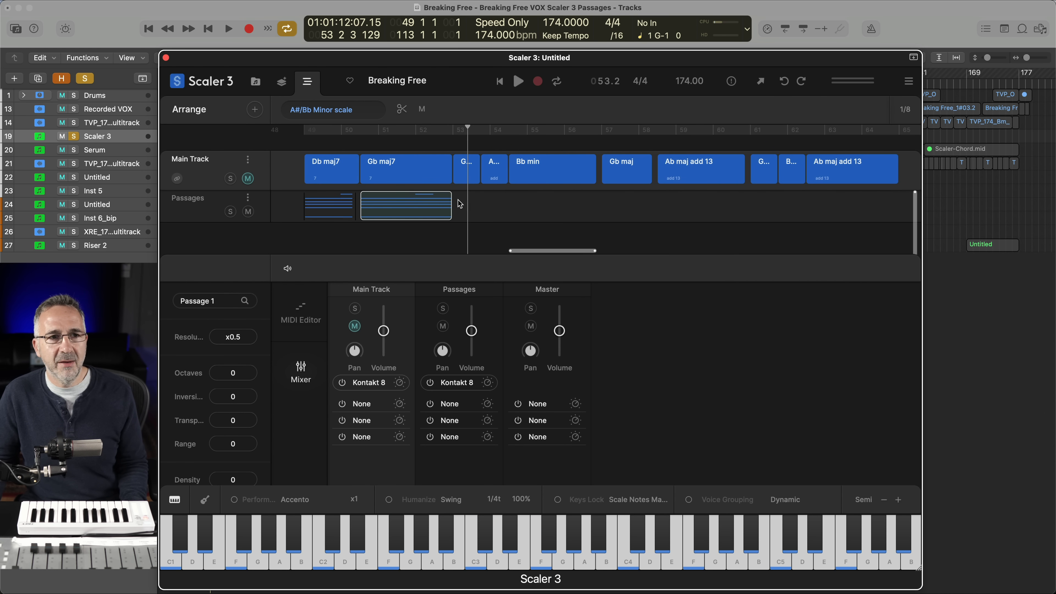
click(320, 177)
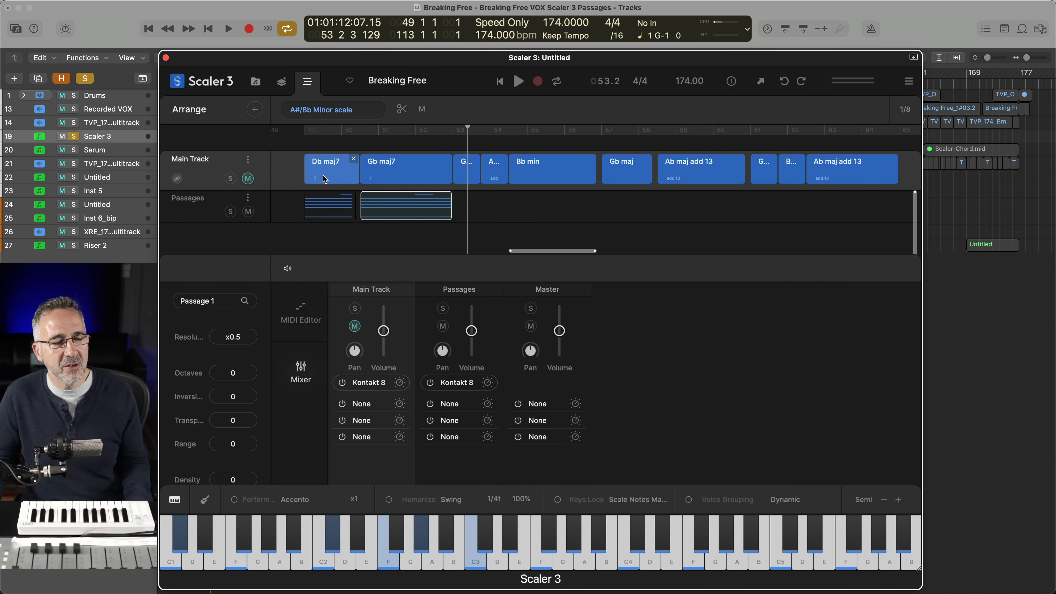
Unmute the Main Track and mute only its Db maj7 and first Gb maj7 chord clips
click(248, 180)
click(323, 178)
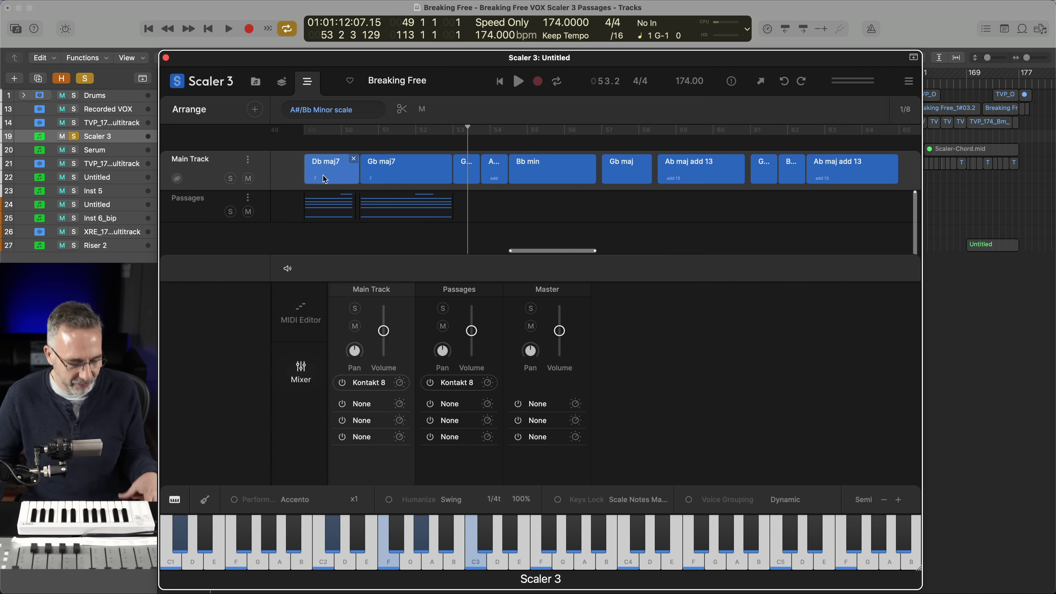
click(325, 179)
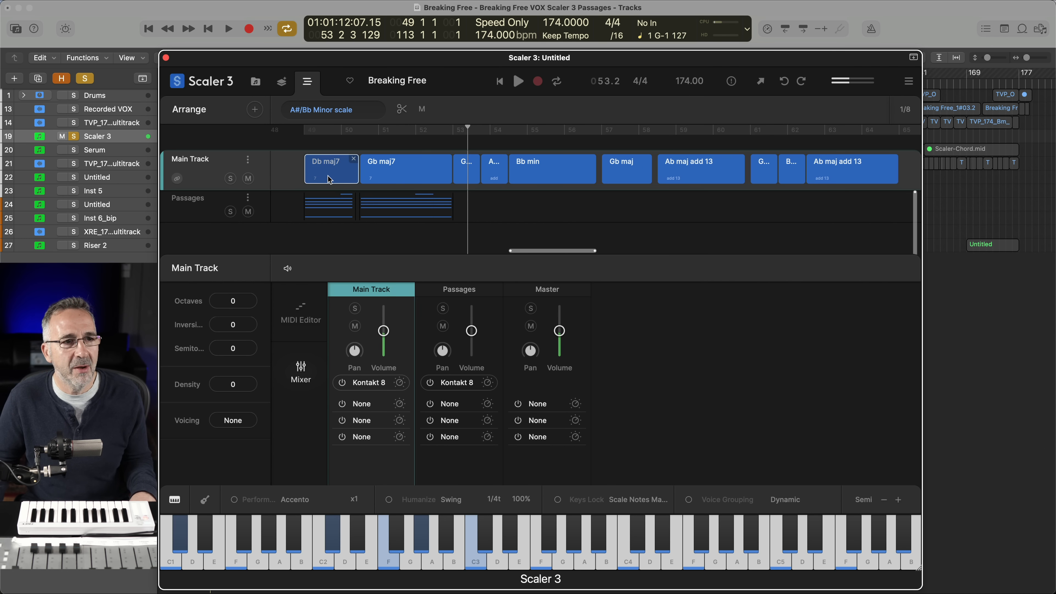
click(383, 180)
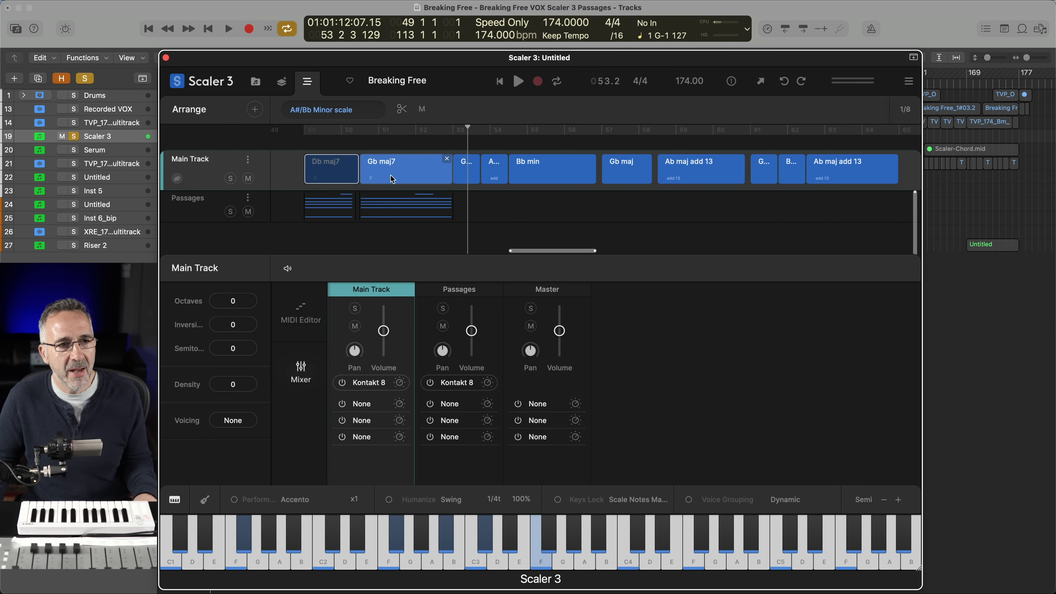
click(422, 109)
click(416, 167)
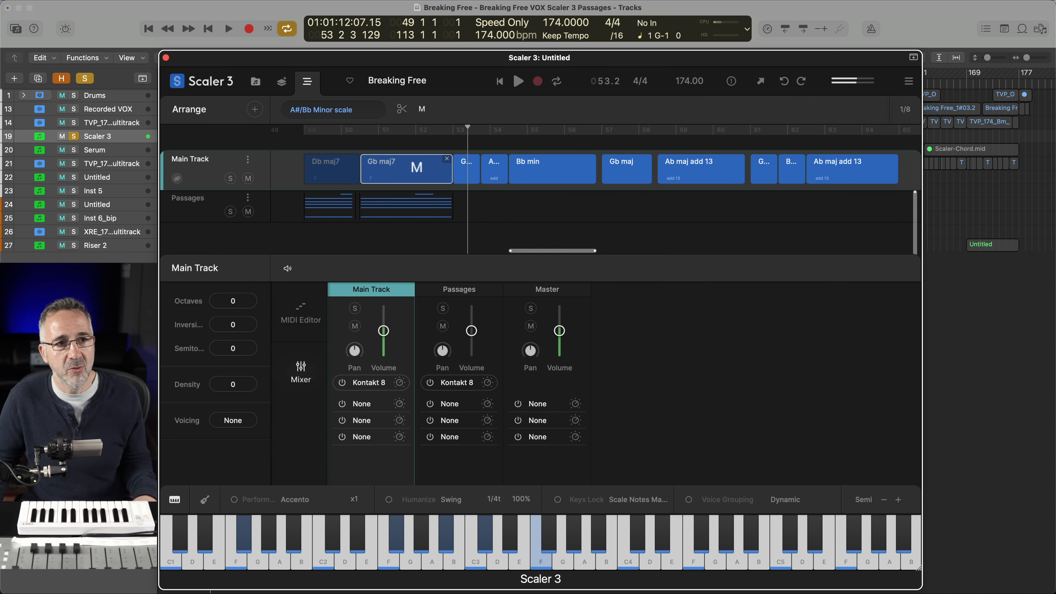
click(422, 109)
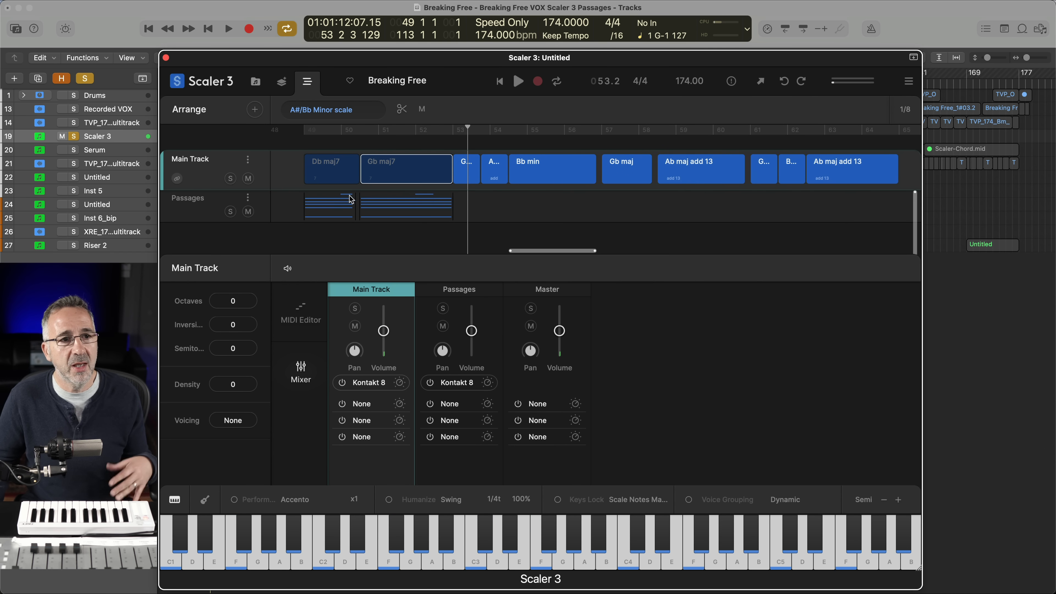
Play the arrangement to hear the two passage clips lead into the unmuted Main Track chords
click(470, 173)
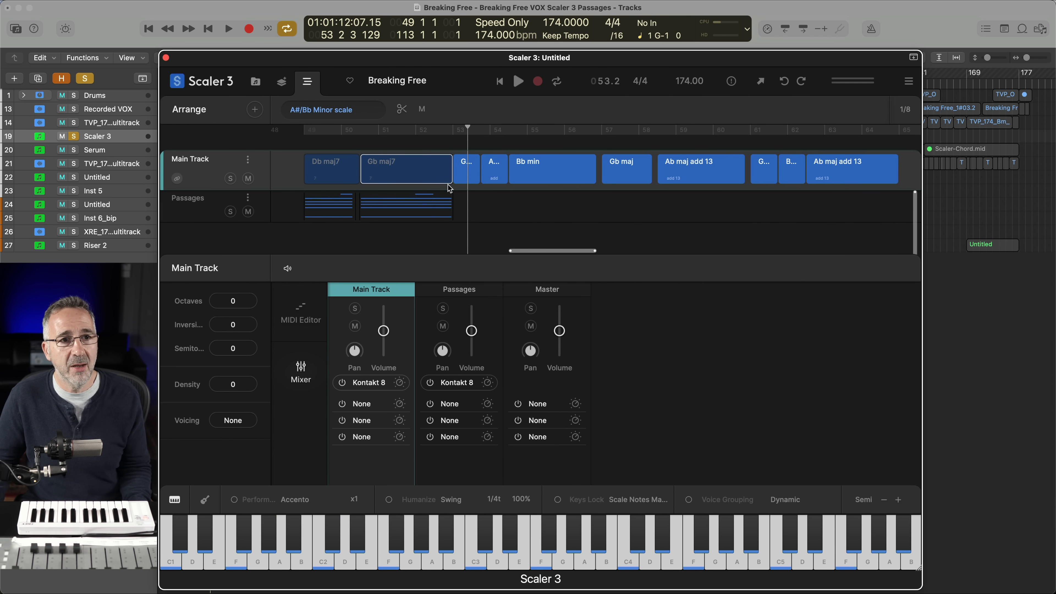
key(space)
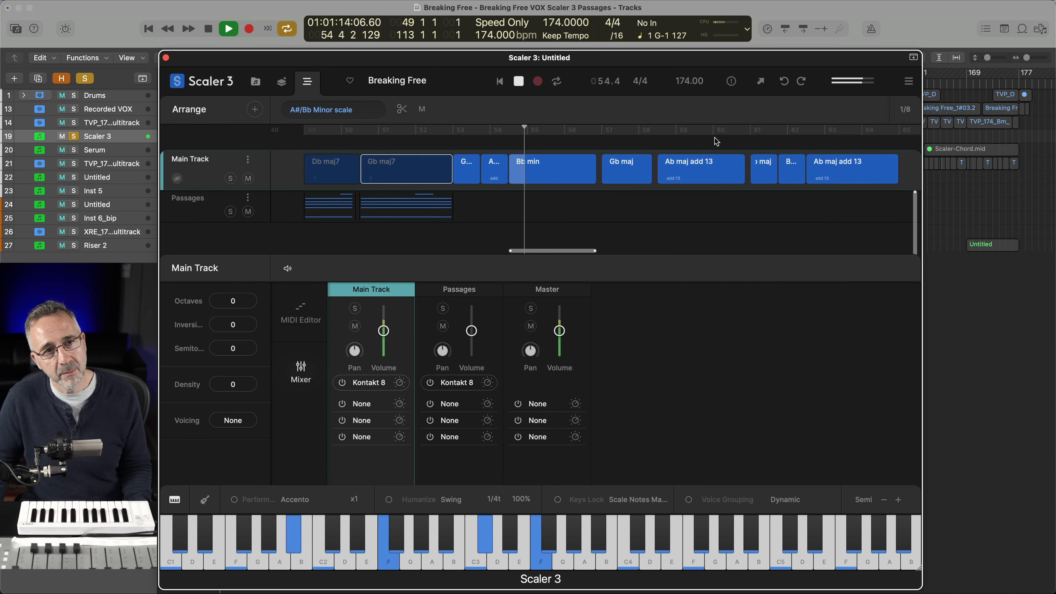
key(space)
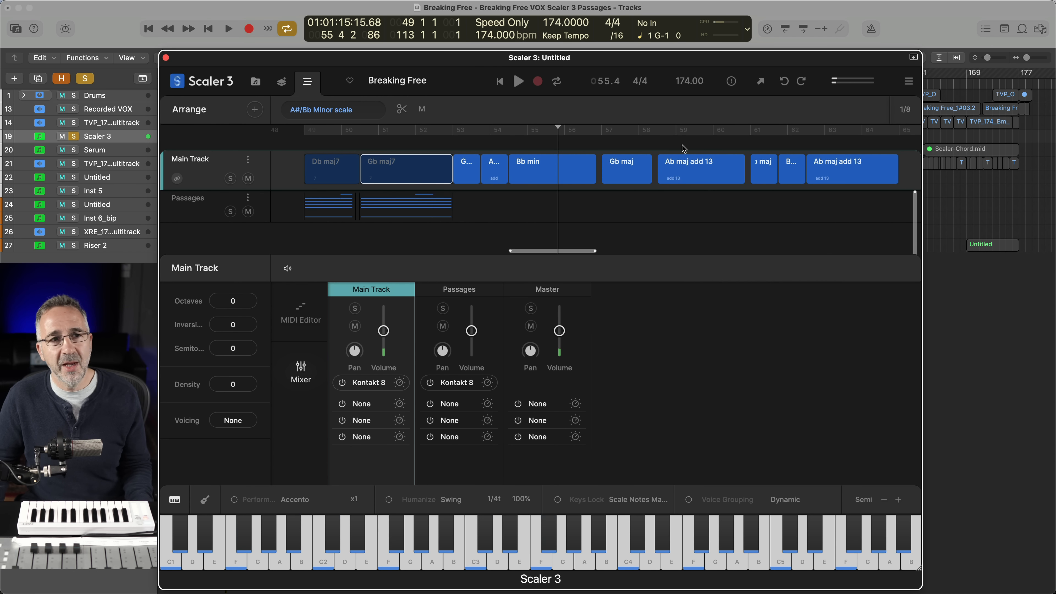
Copy the Gb maj7 passage clip to span the Bb min chord and switch the copy to Passage 2
click(404, 216)
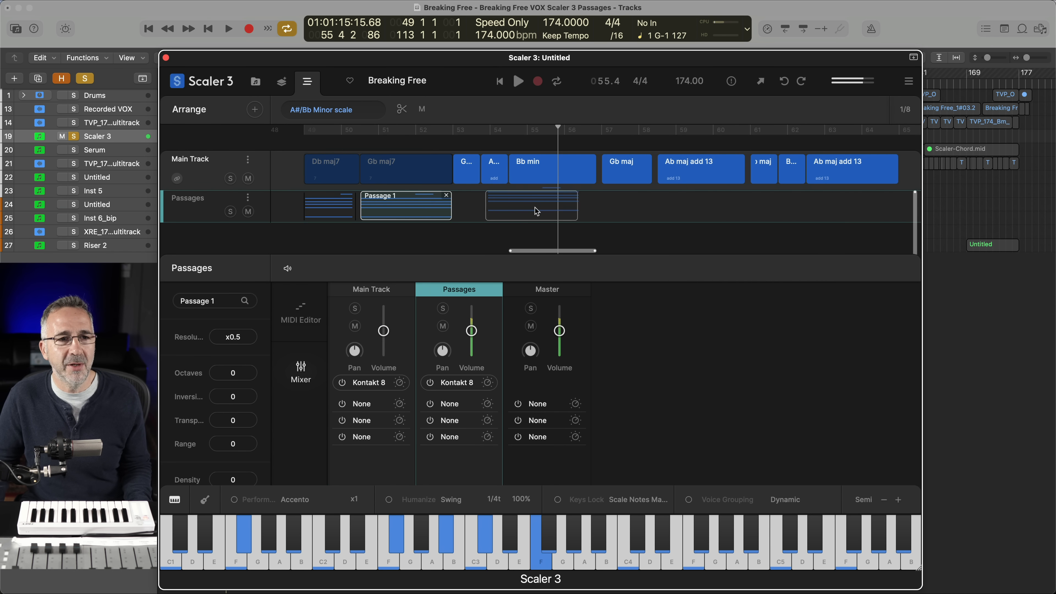
drag(537, 211, 556, 211)
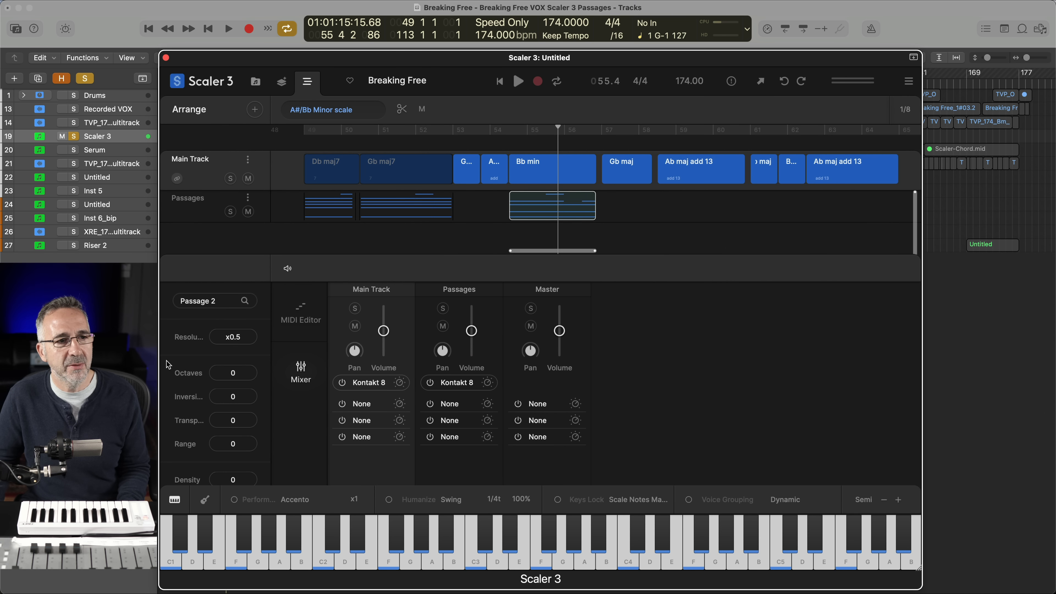
click(205, 307)
click(842, 180)
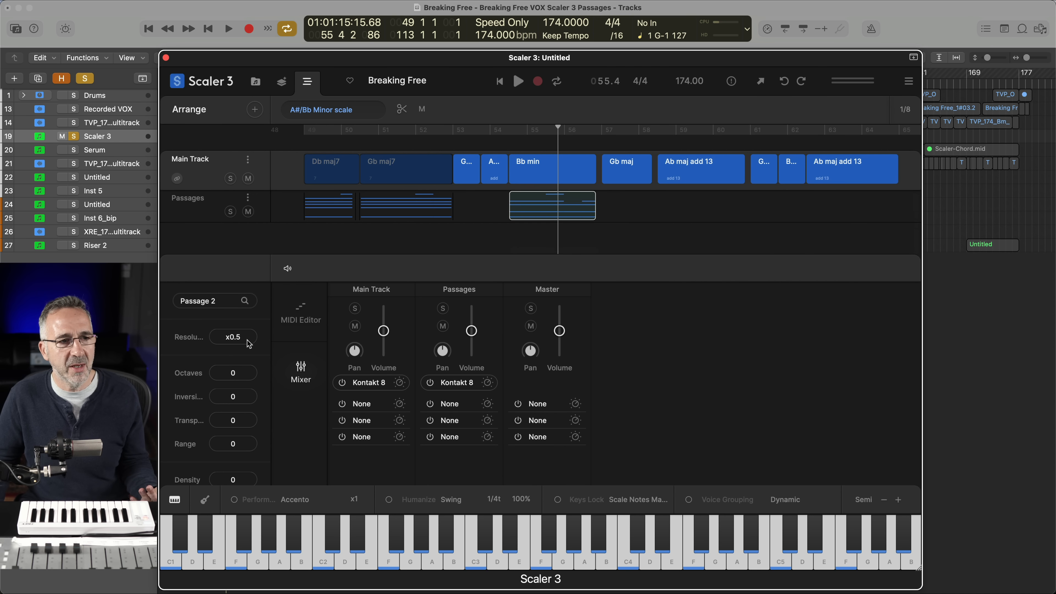
Mute the Bb min chord on the Main Track and audition the Passage 2 clip in its place
click(538, 176)
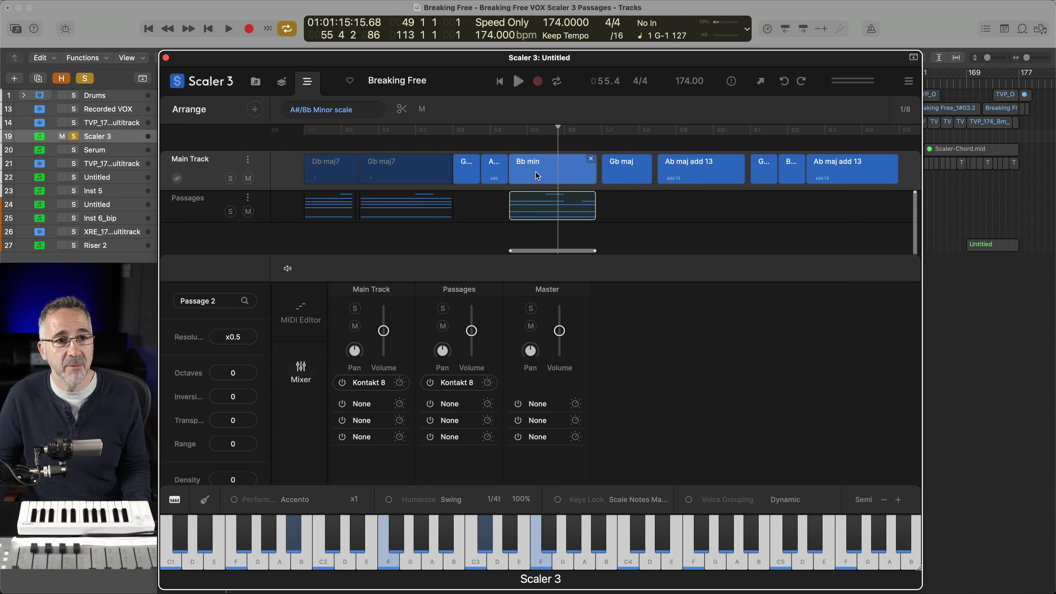
click(538, 175)
key(space)
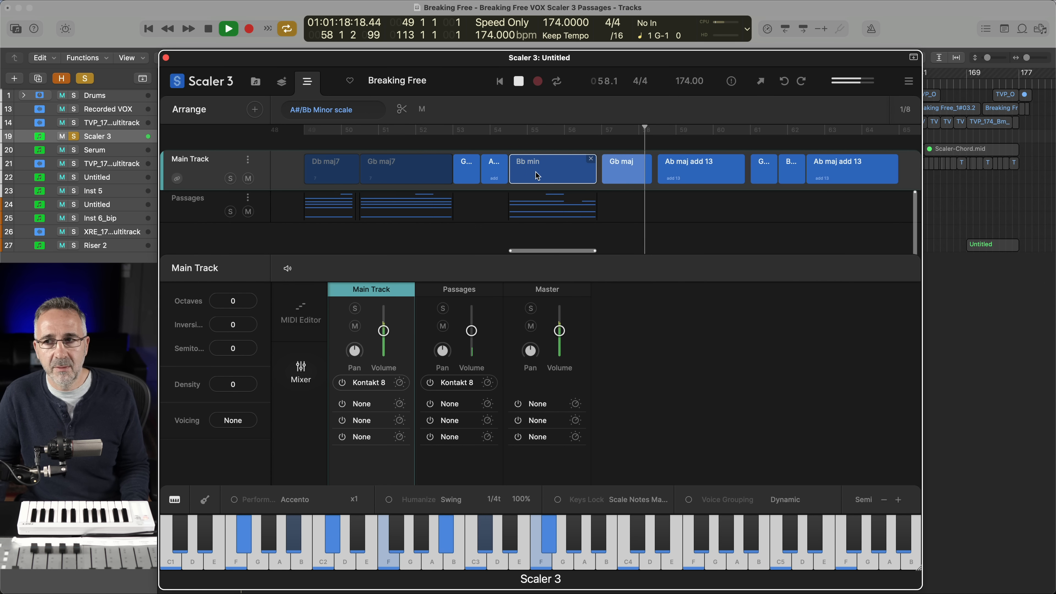
key(space)
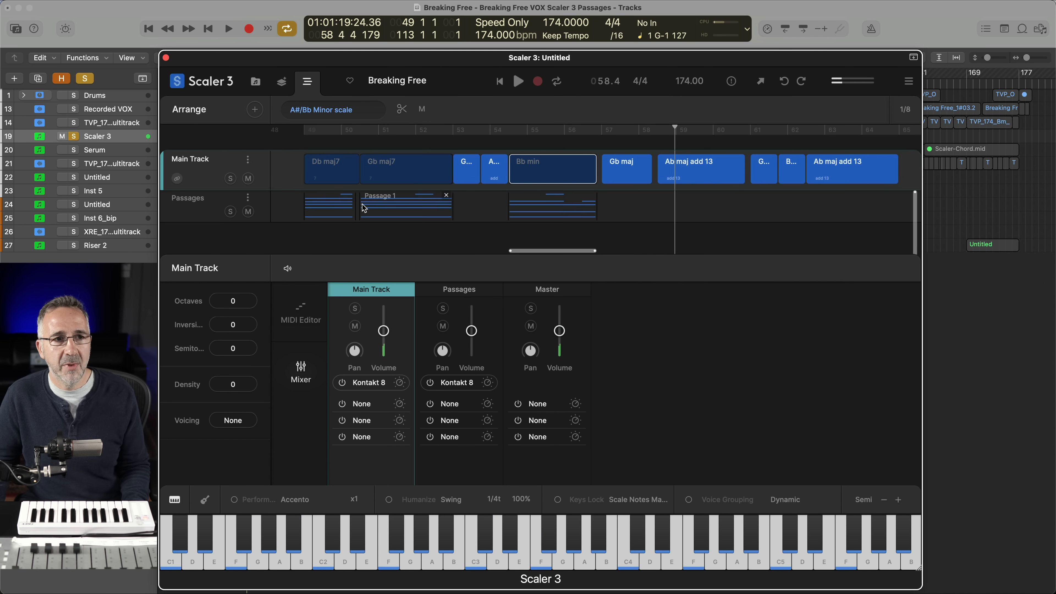
Copy the Db maj7 passage clip under the Gb maj chord and the Gb maj7 passage clip under the first Ab maj add 13 chord
drag(334, 213, 627, 206)
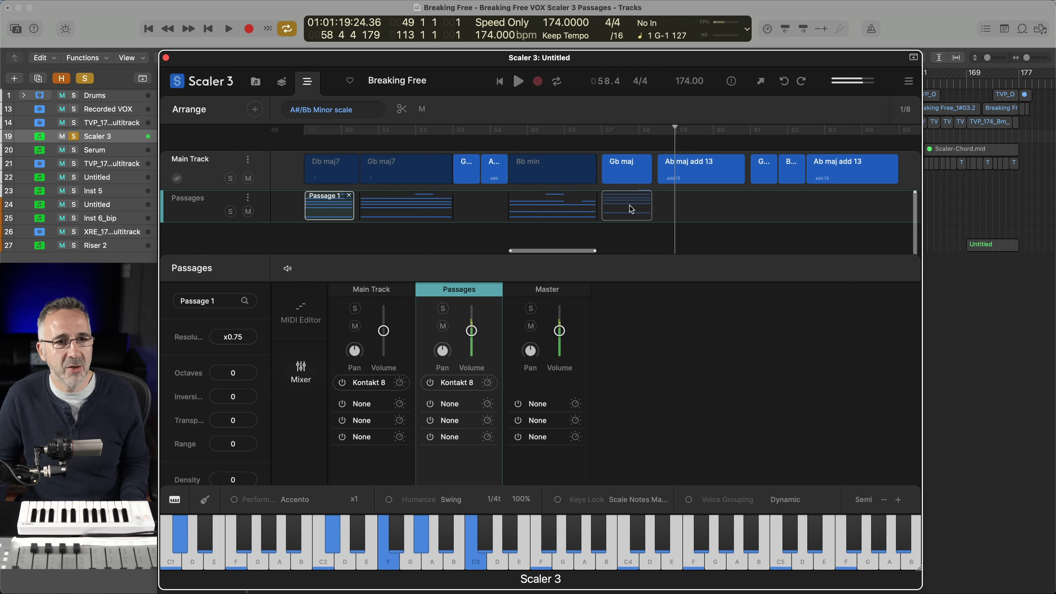
drag(398, 218, 693, 209)
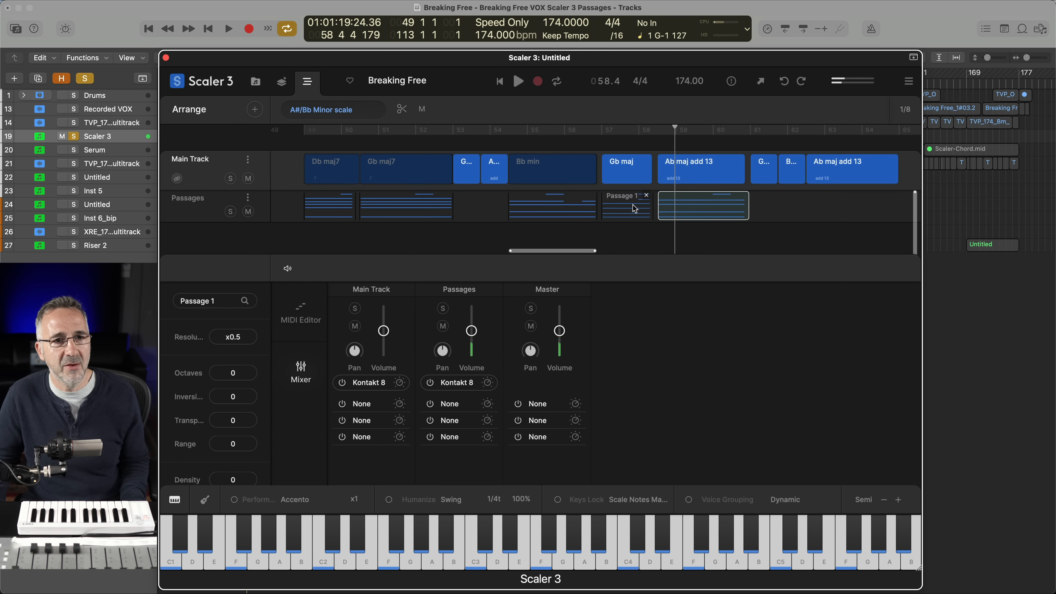
click(627, 207)
click(682, 211)
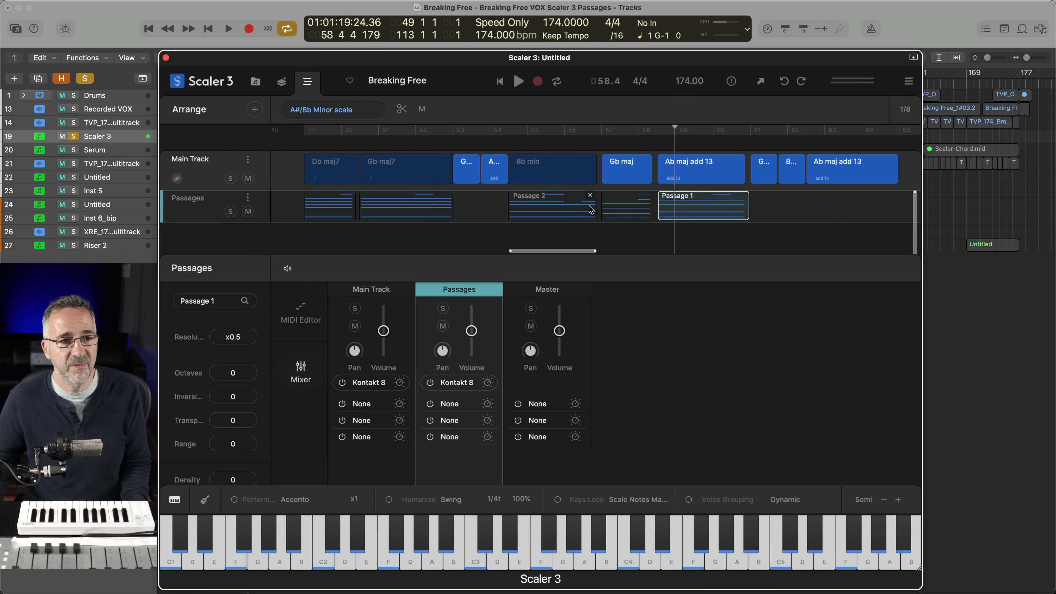
Mute the Gb maj and first Ab maj add 13 chords on the Main Track and play the arrangement
click(372, 183)
key(space)
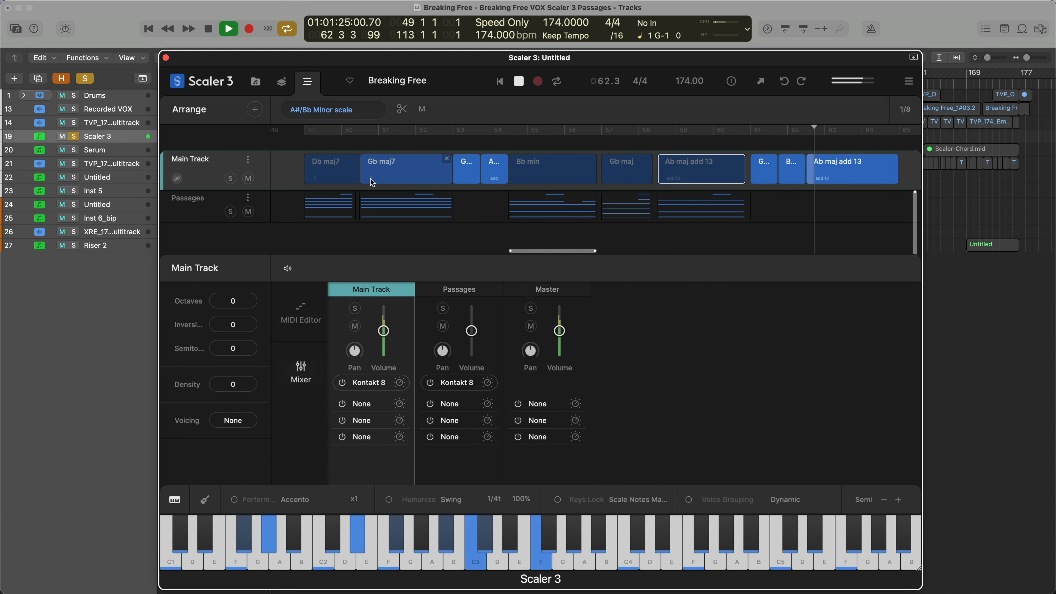
key(space)
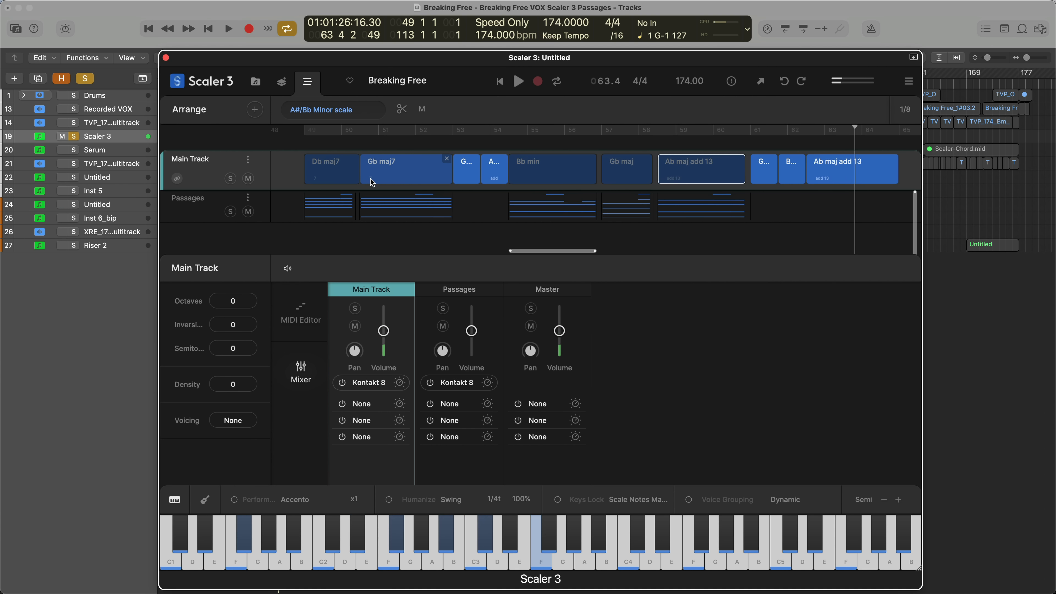
Unsolo the Scaler 3 track in Logic Pro and play the arrangement with the full mix
click(74, 137)
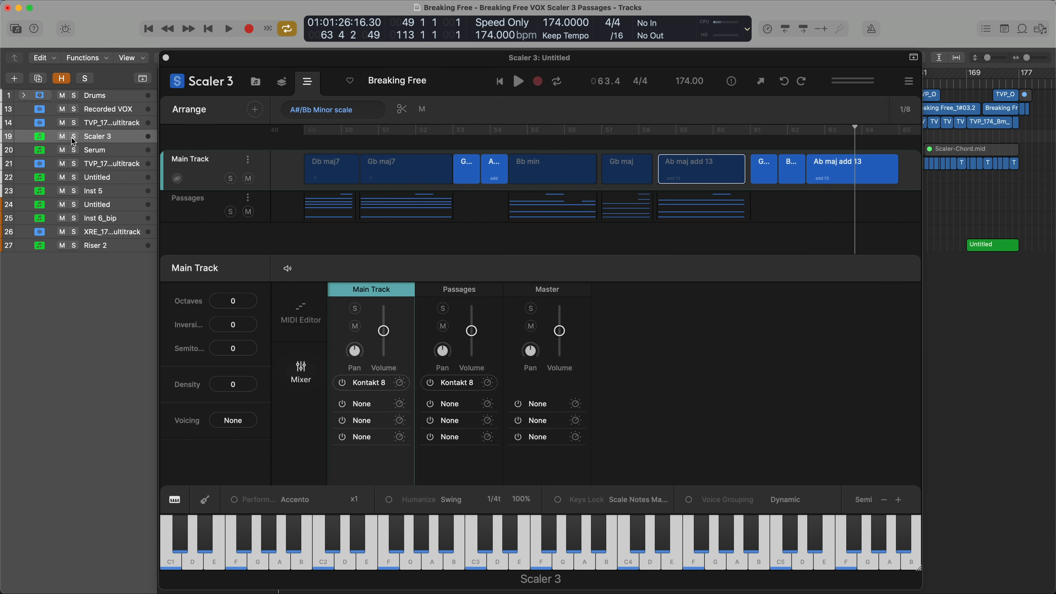
key(space)
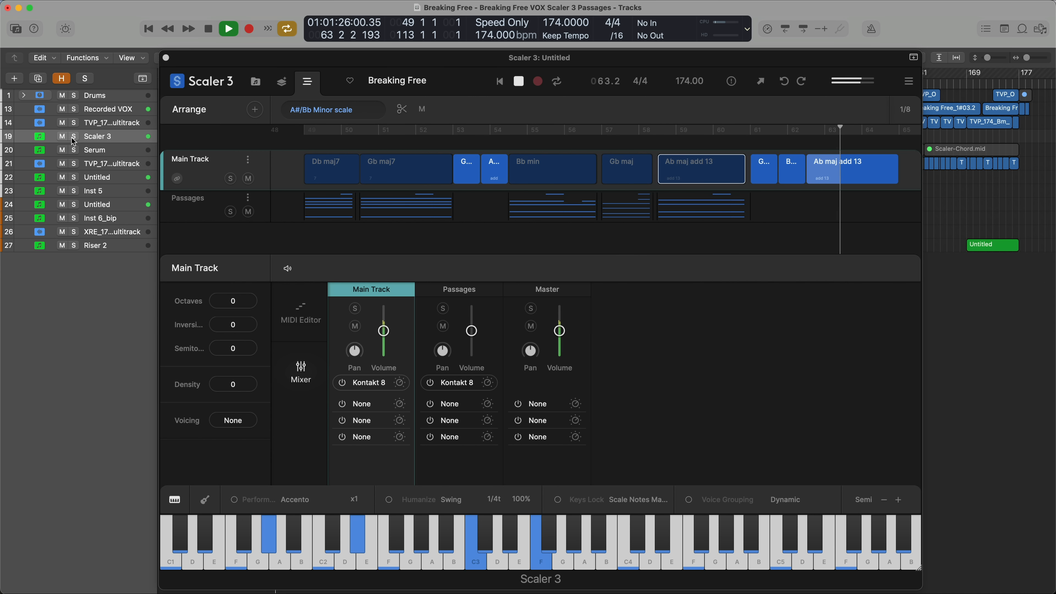
key(space)
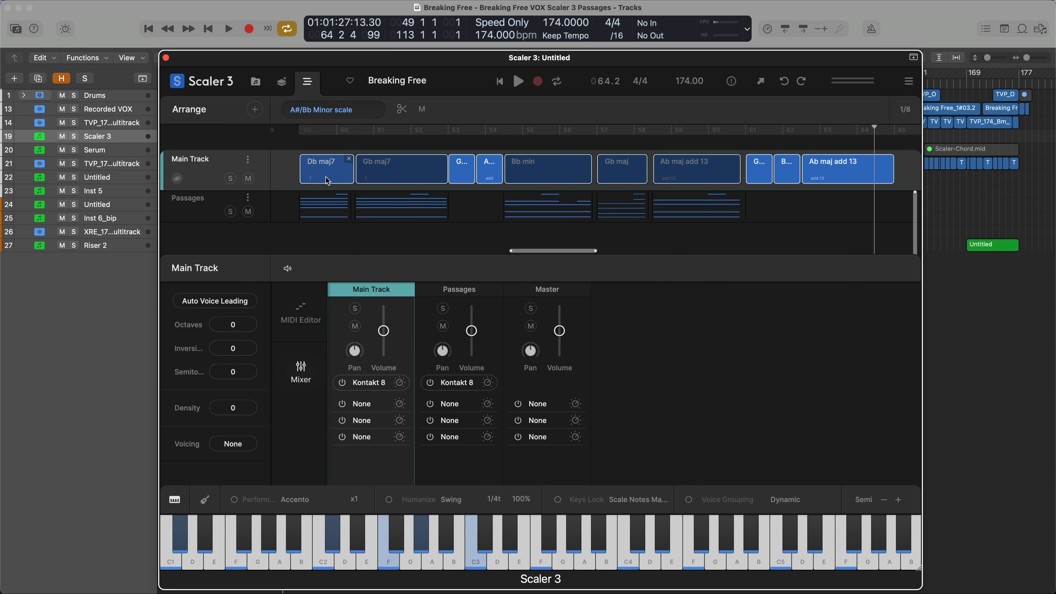
Add all the selected Main Track chords to a new scene and duplicate that scene directly after the original
right_click(327, 181)
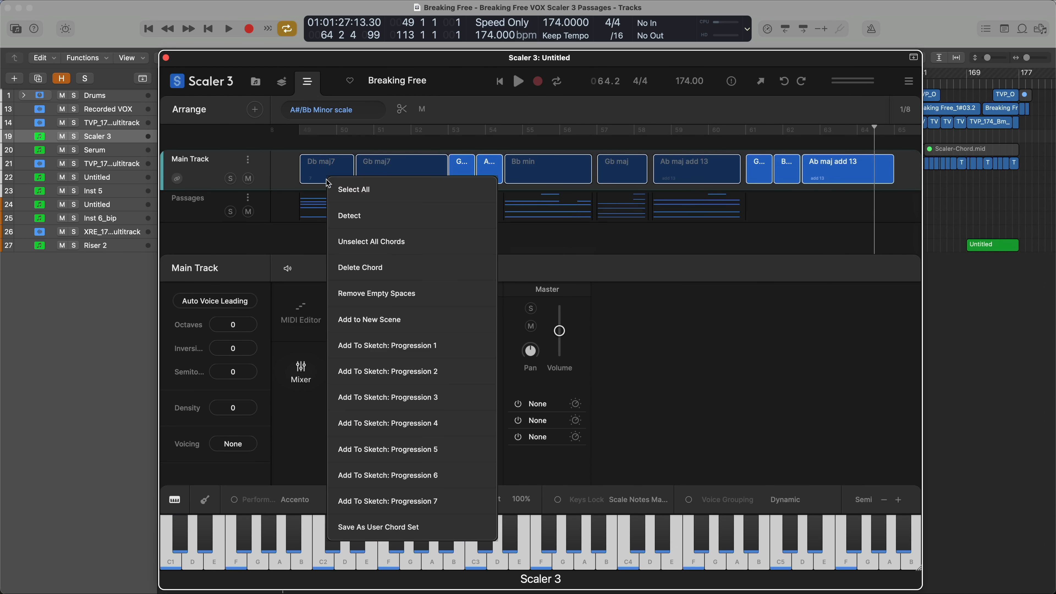
click(374, 319)
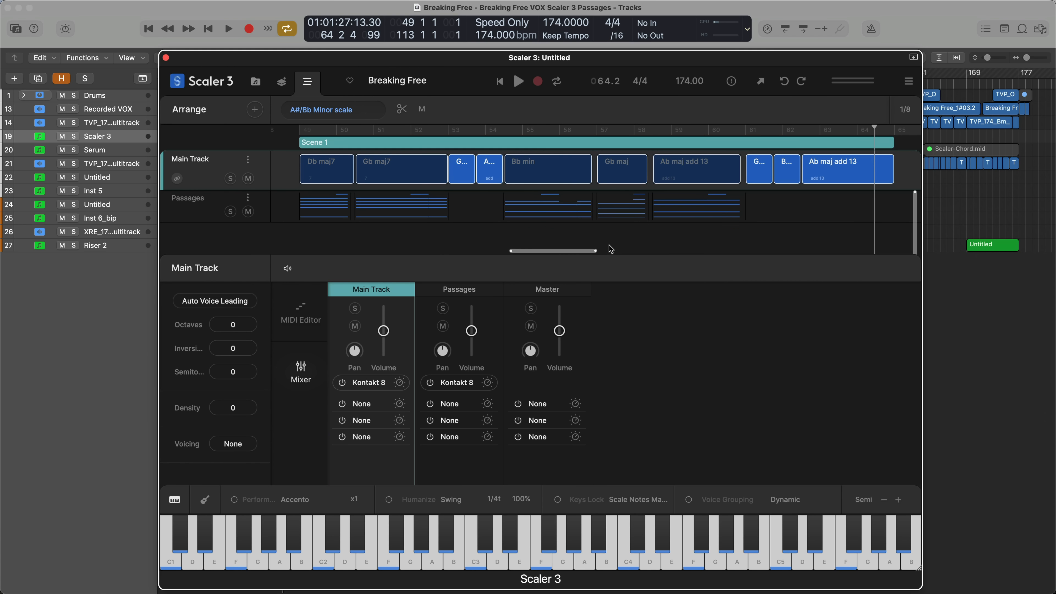
drag(595, 250, 682, 250)
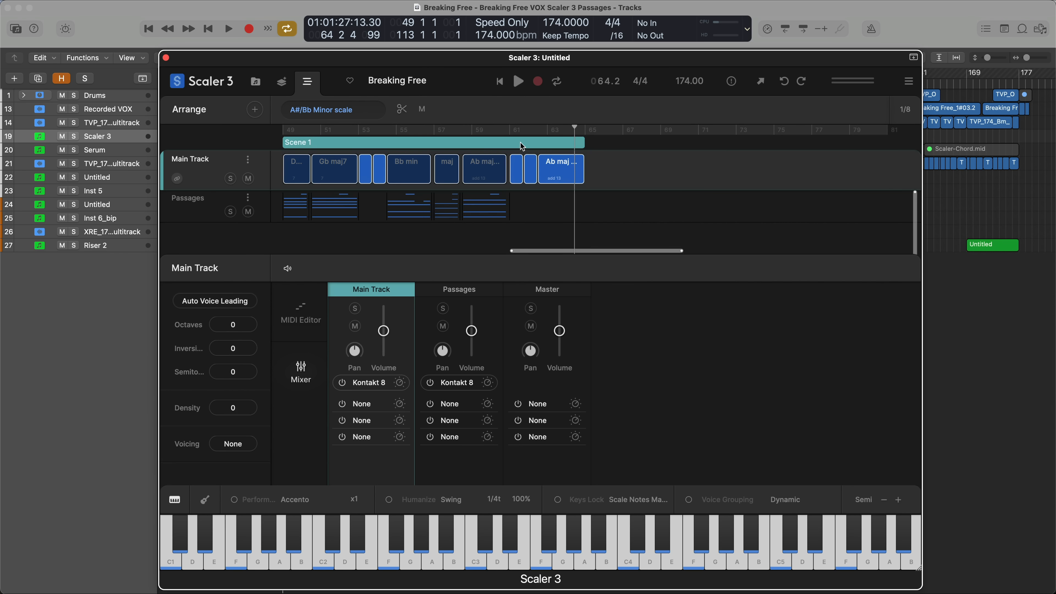
drag(522, 146, 786, 133)
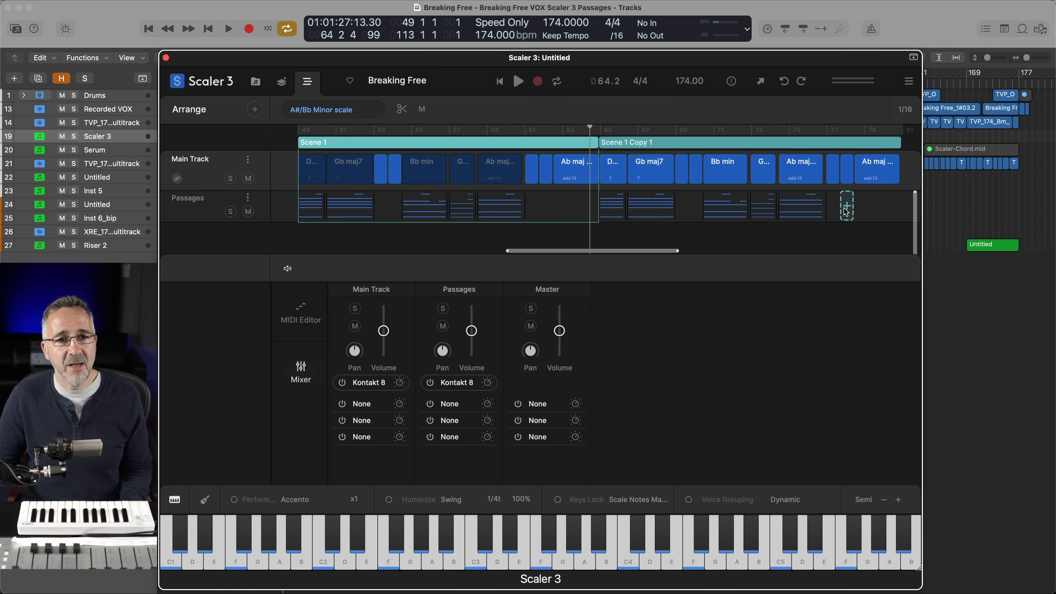
Delete all the passage clips from the copied scene on the Passages track
drag(825, 246, 619, 207)
key(Delete)
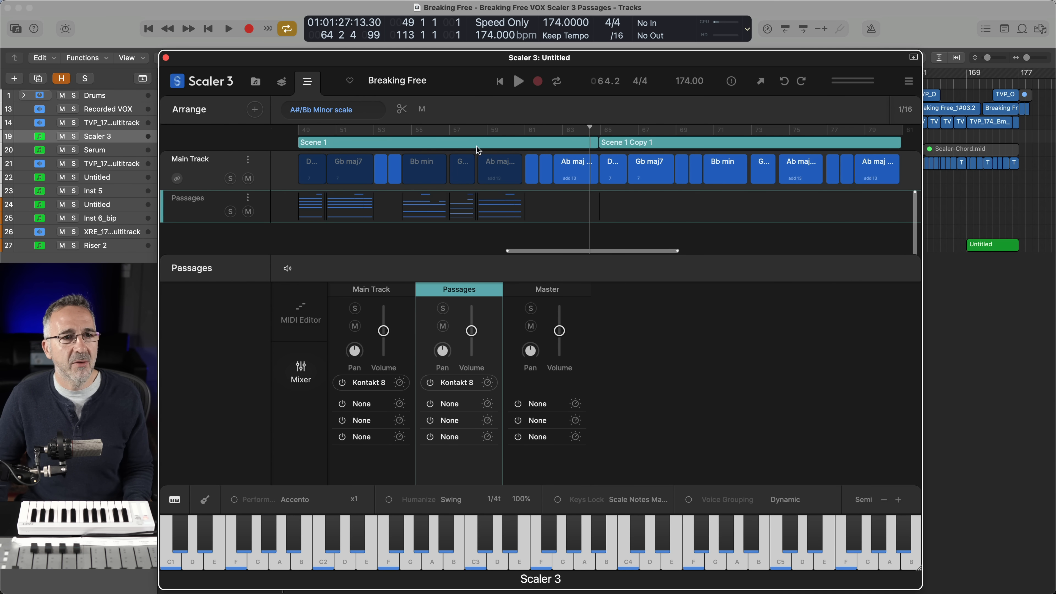
Rename Scene 1 as Verse
right_click(472, 140)
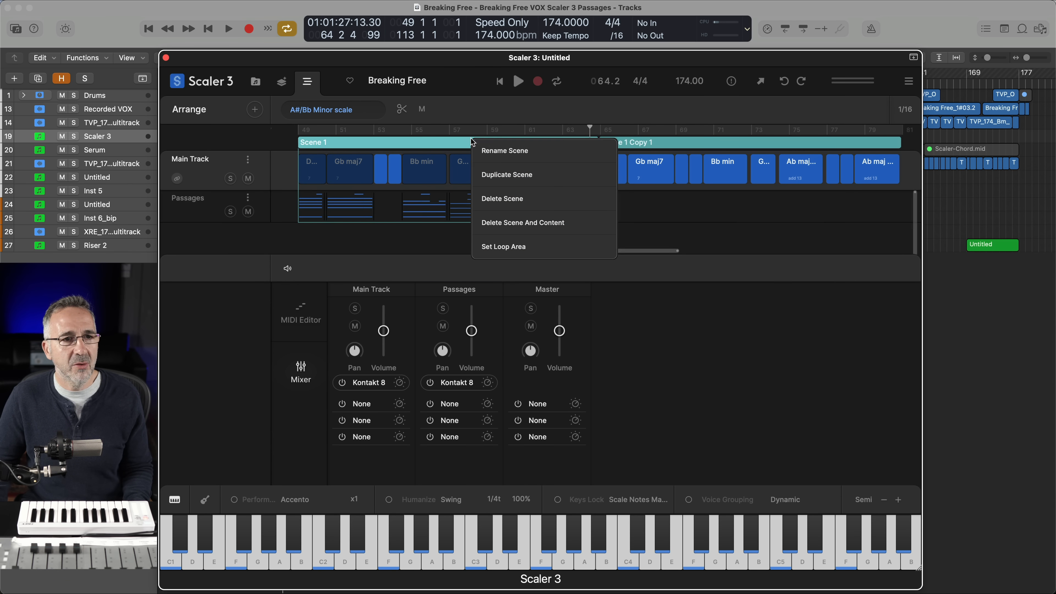
click(495, 158)
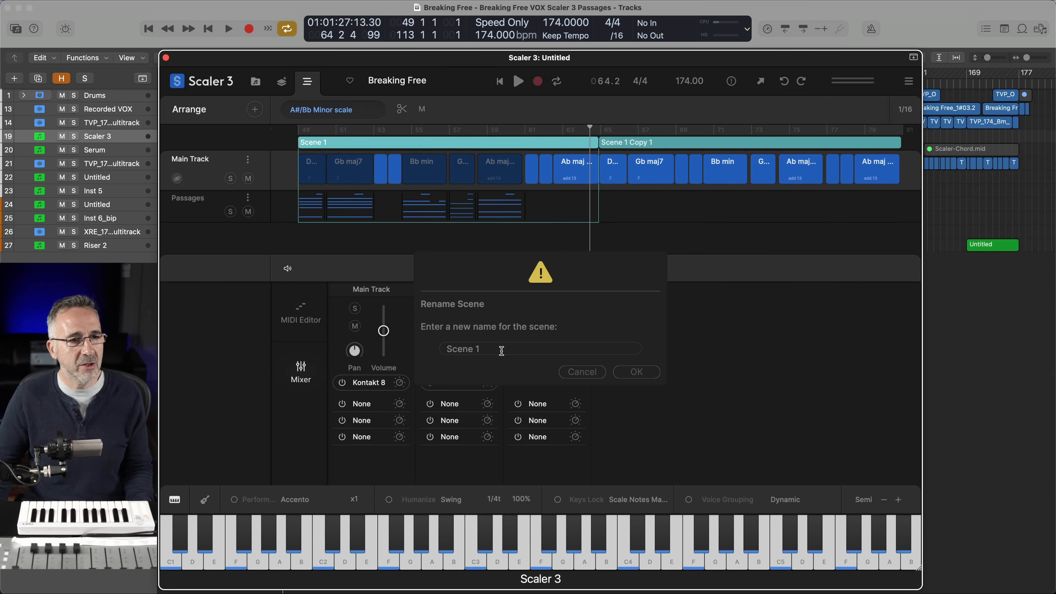
click(425, 337)
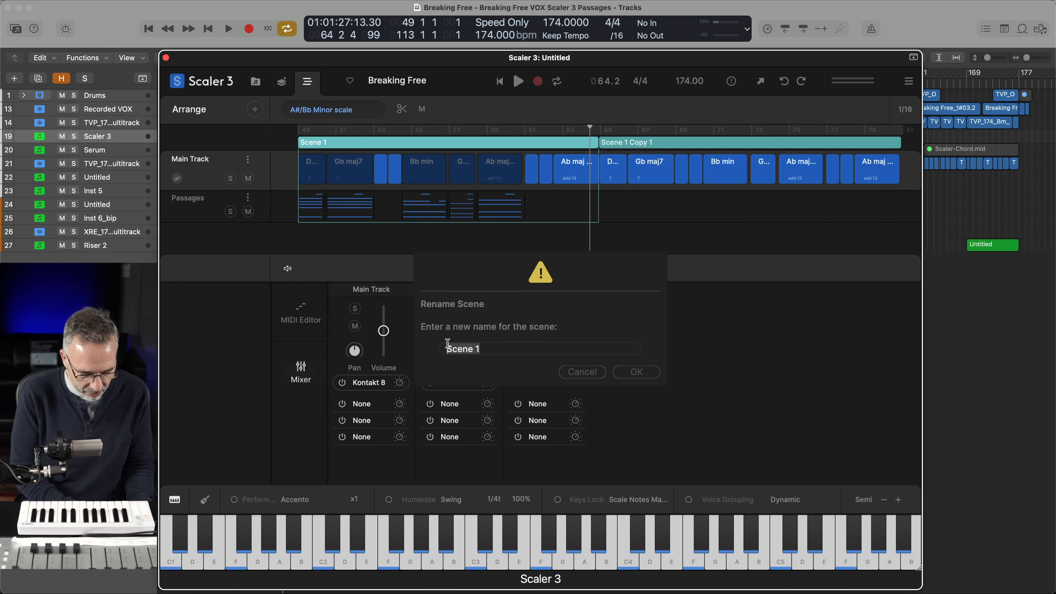
text(Verse)
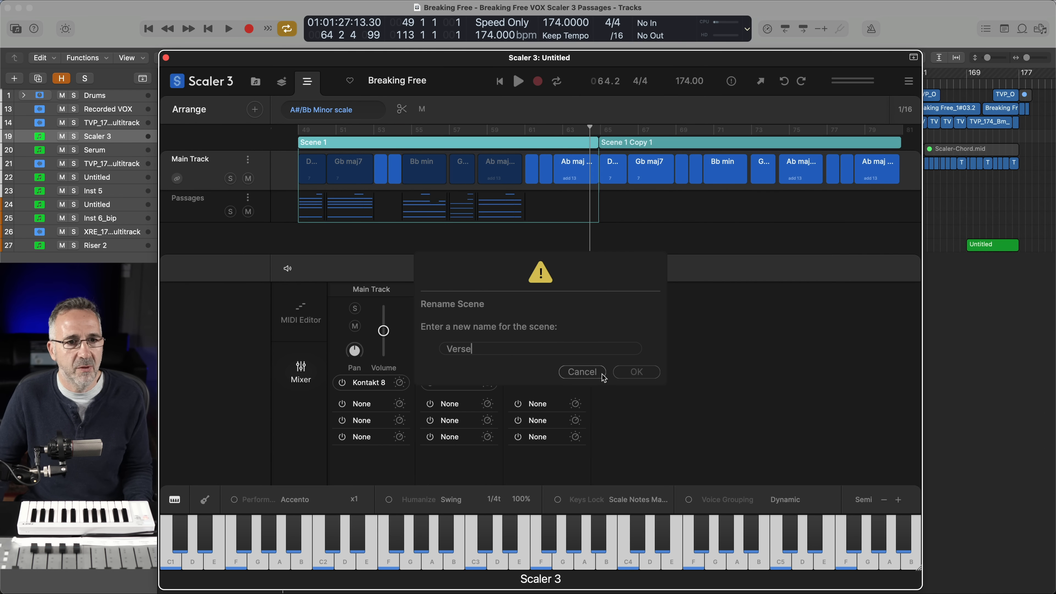
click(635, 372)
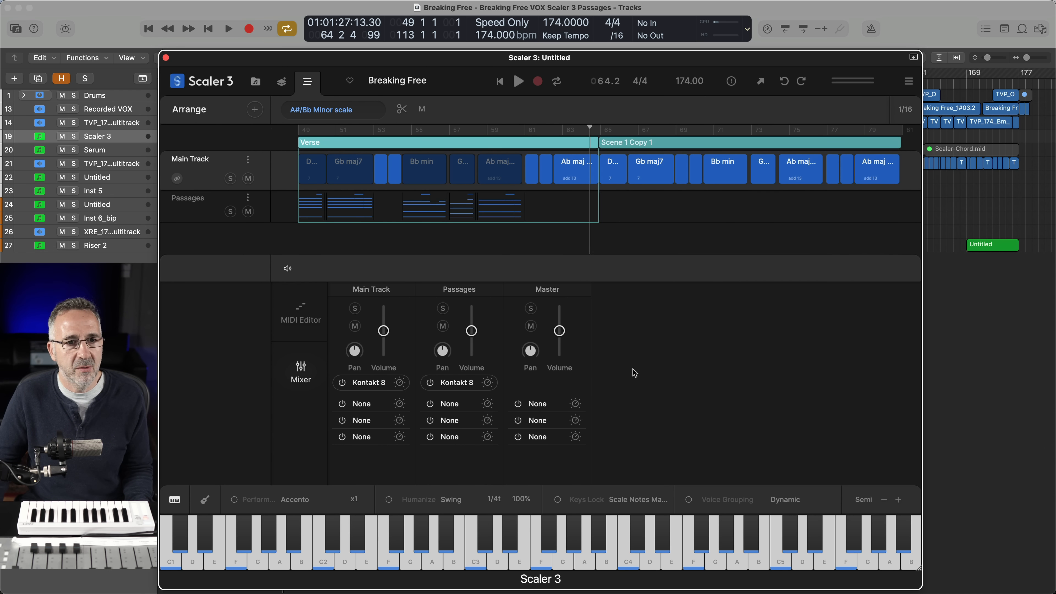
Rename the duplicated scene as Chorus
right_click(628, 143)
click(640, 153)
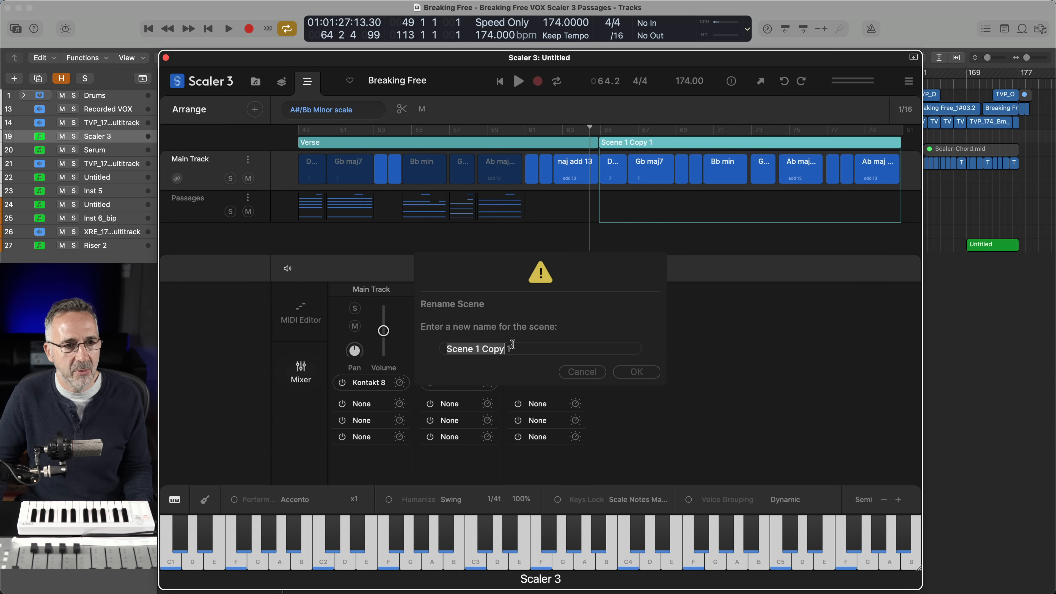
text(Chorus)
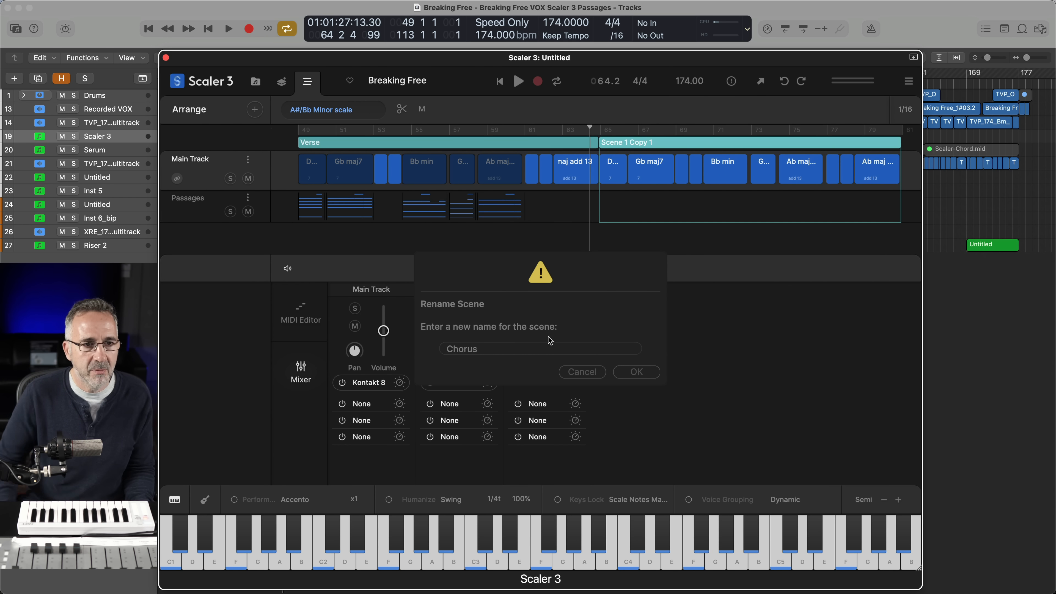
click(622, 372)
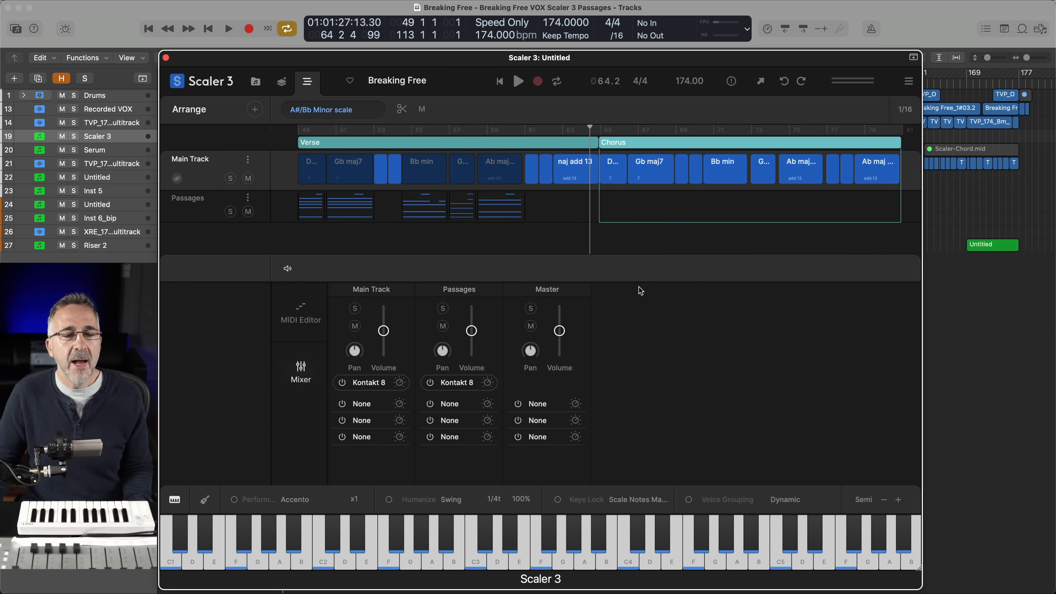
Lower the velocity of all the Chorus chords on the Main Track in the MIDI Editor, checking the level during playback
mouse_move(636, 196)
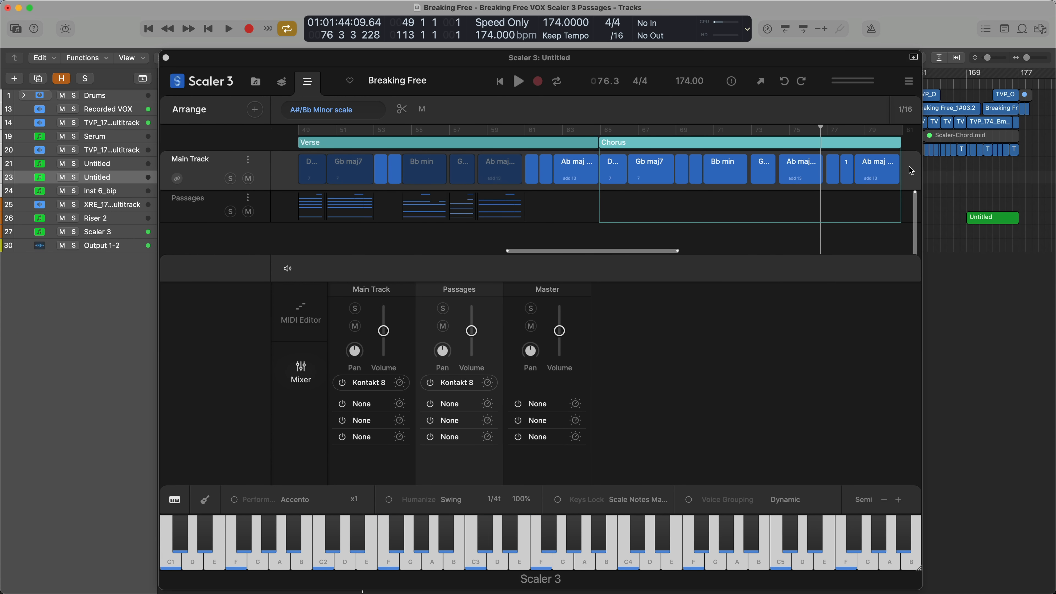
click(621, 171)
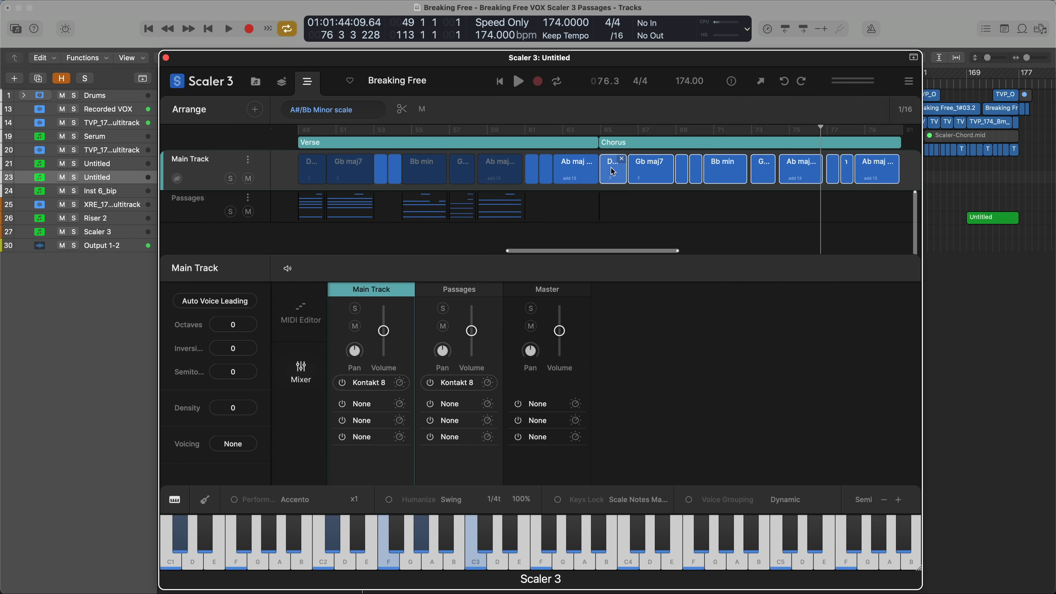
click(315, 306)
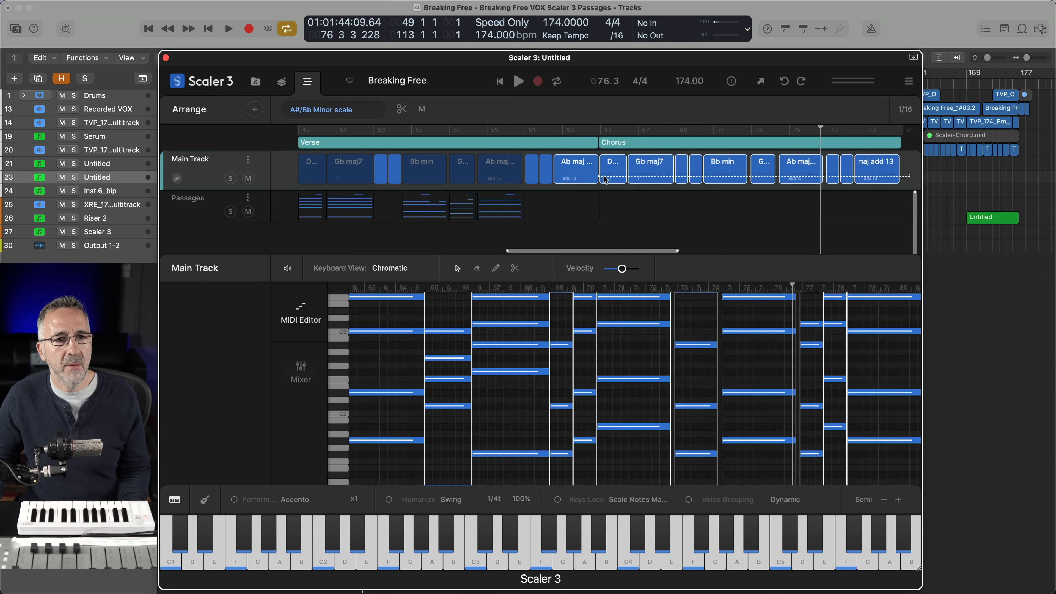
drag(594, 172, 618, 171)
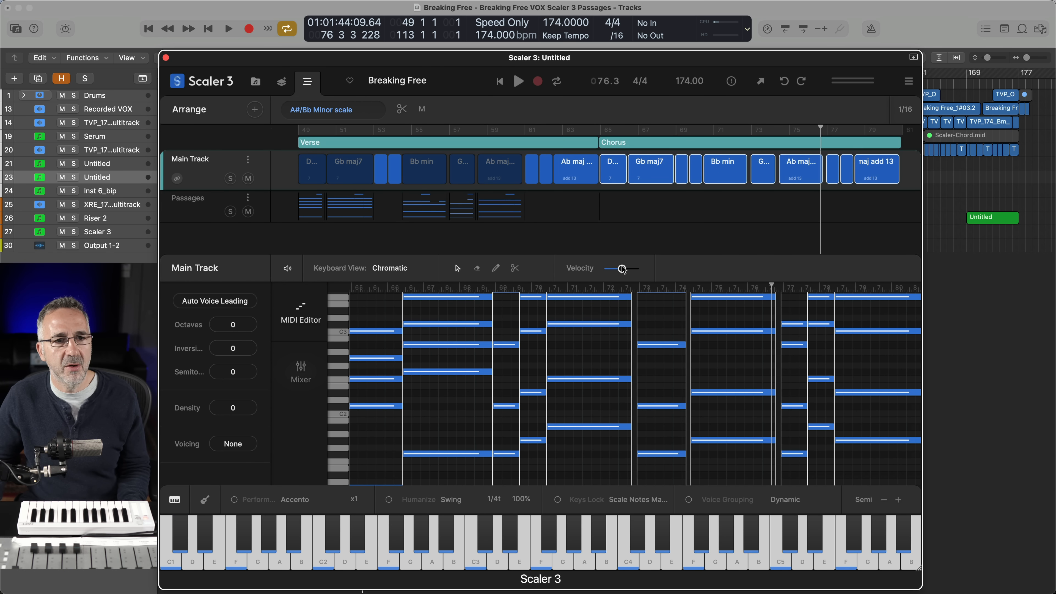
drag(623, 269, 610, 270)
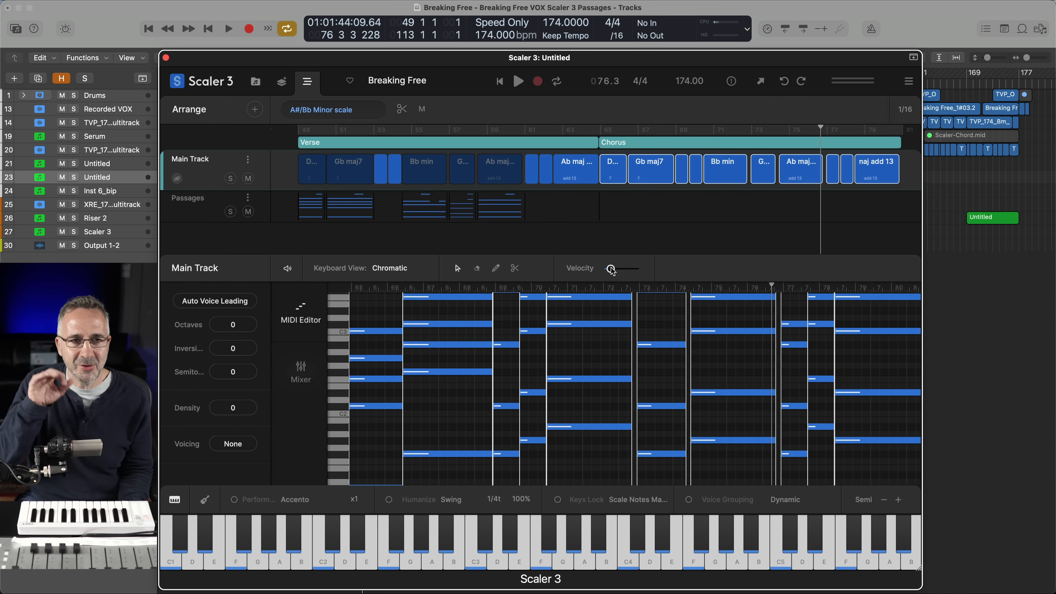
key(space)
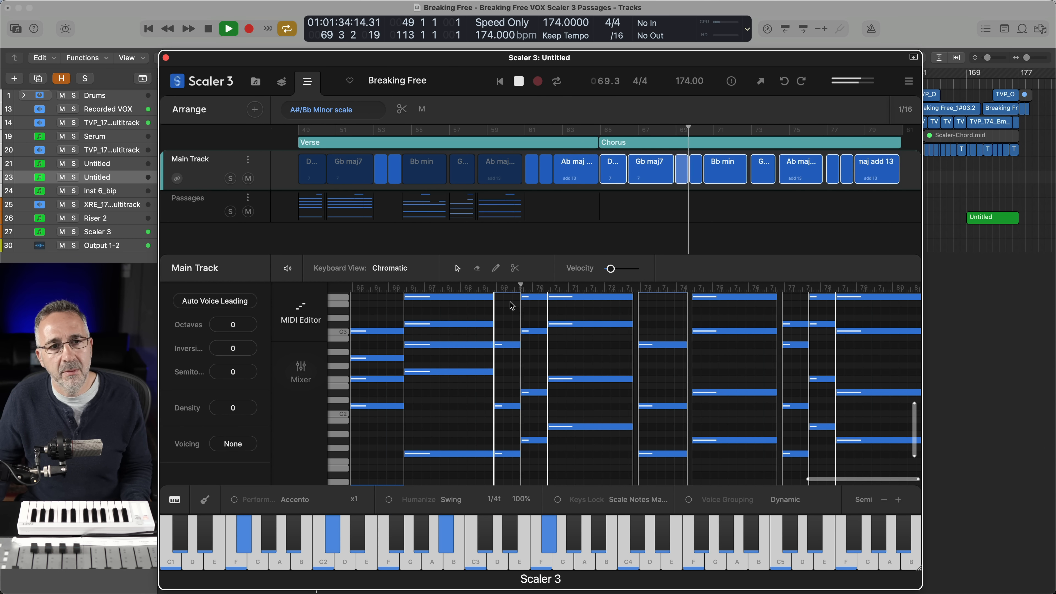
drag(611, 272, 617, 273)
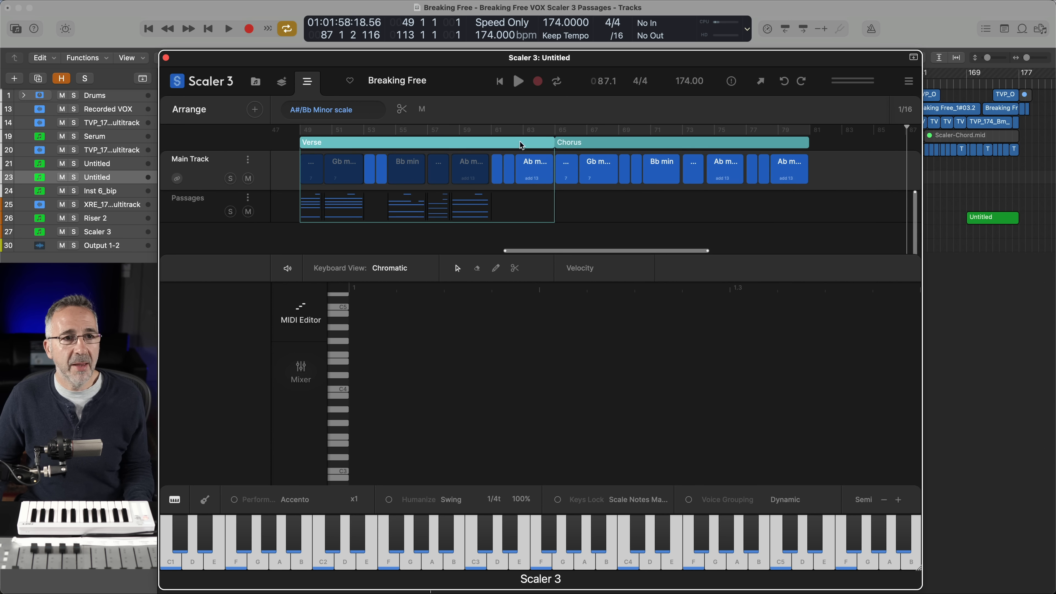
Duplicate the Verse and Chorus scenes in order after the existing Chorus
drag(521, 145, 1027, 172)
scroll(736, 183, right, 7)
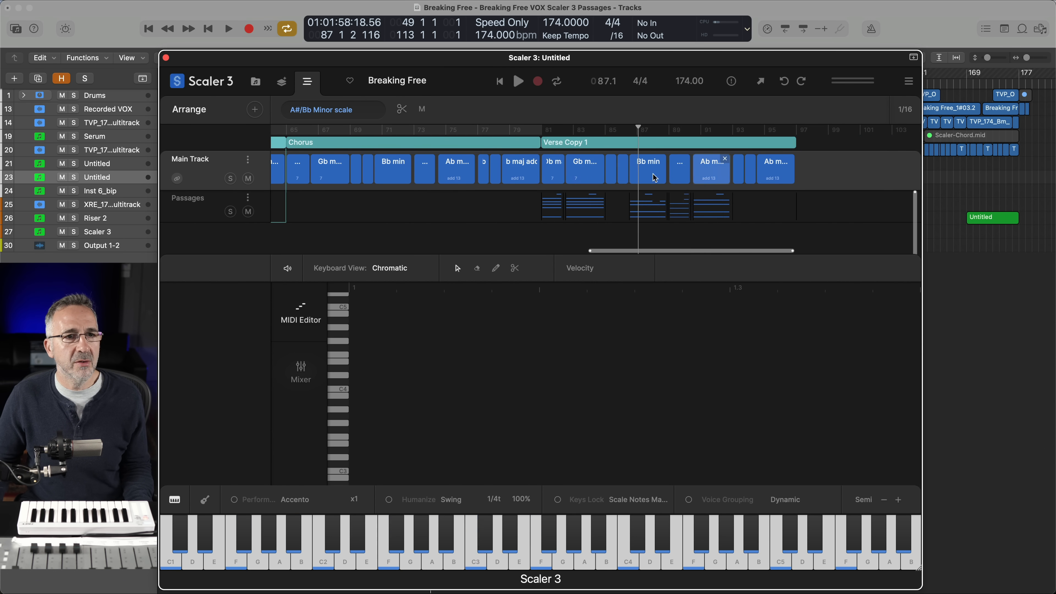
drag(415, 145, 922, 151)
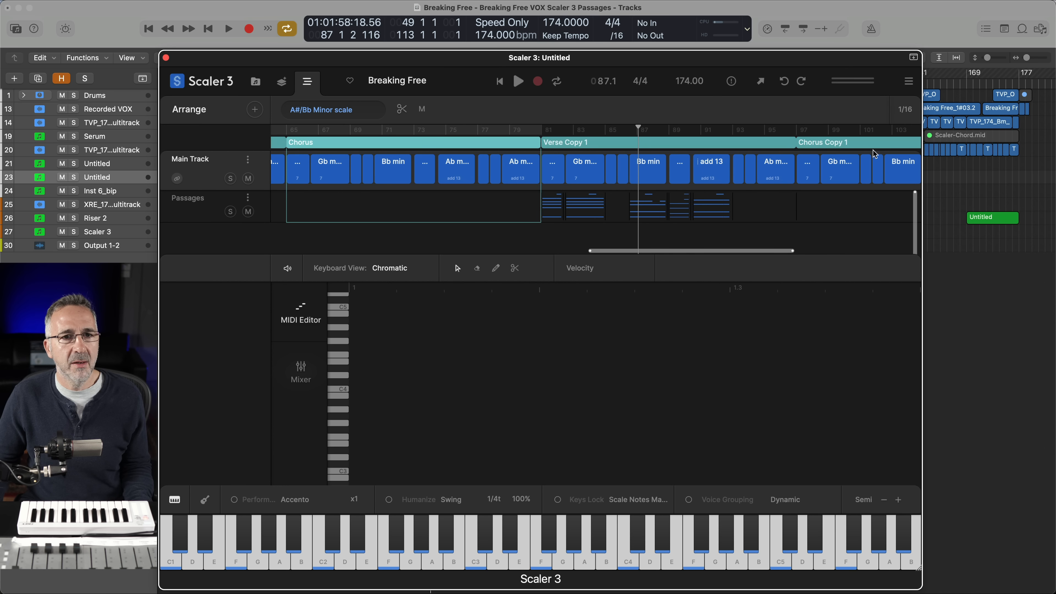
Mute the Main Track chords in Verse Copy 1 that have Passages clips beneath them
click(549, 172)
click(651, 172)
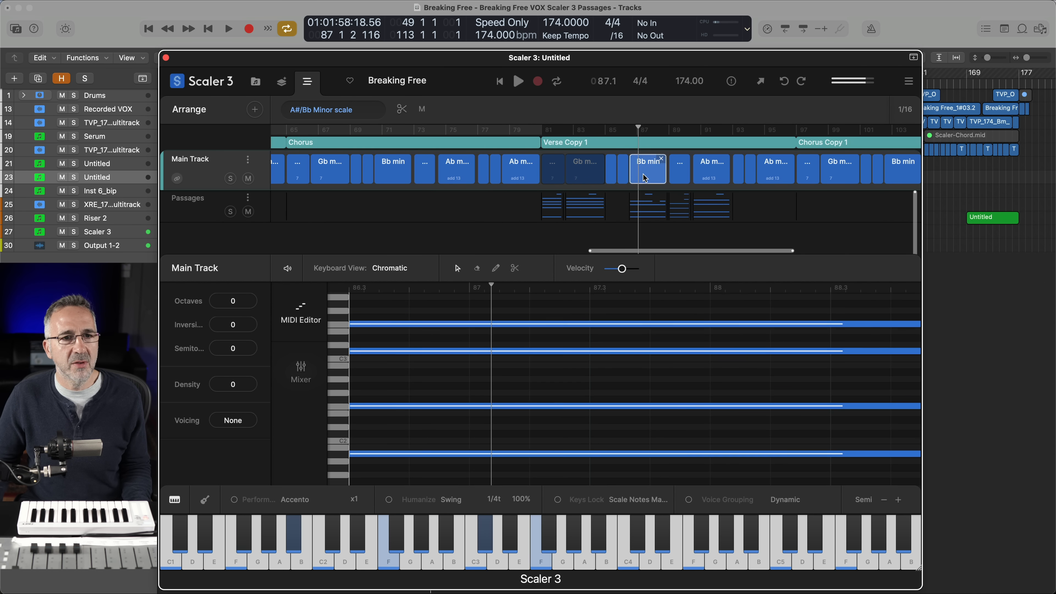
click(680, 171)
click(711, 171)
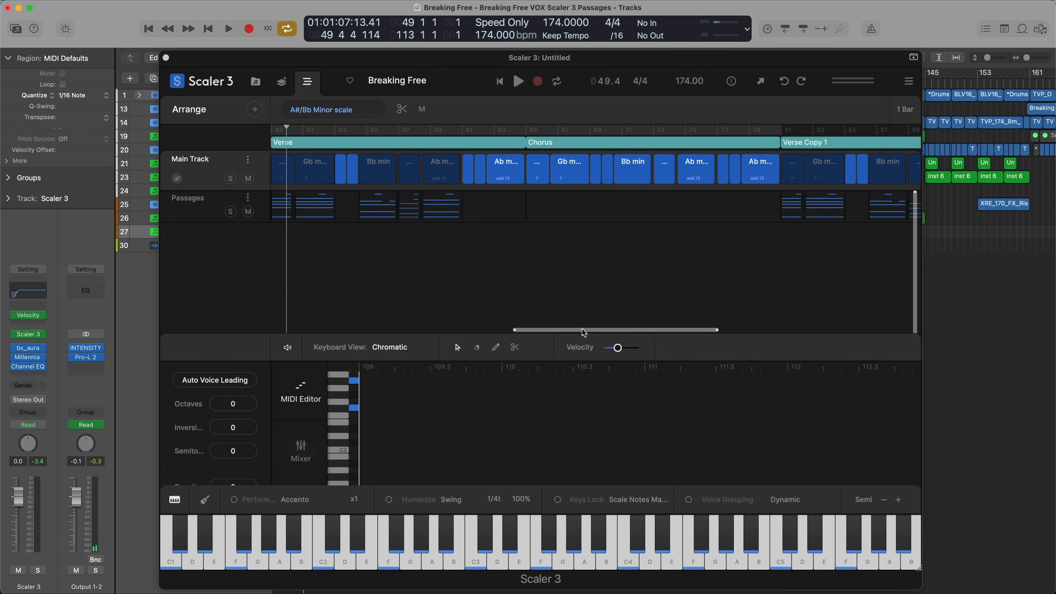
Play the arrangement from the start of the Verse scene, checking the Passages and Main Track parts
mouse_move(584, 330)
mouse_down()
mouse_move(739, 329)
mouse_move(581, 326)
mouse_up()
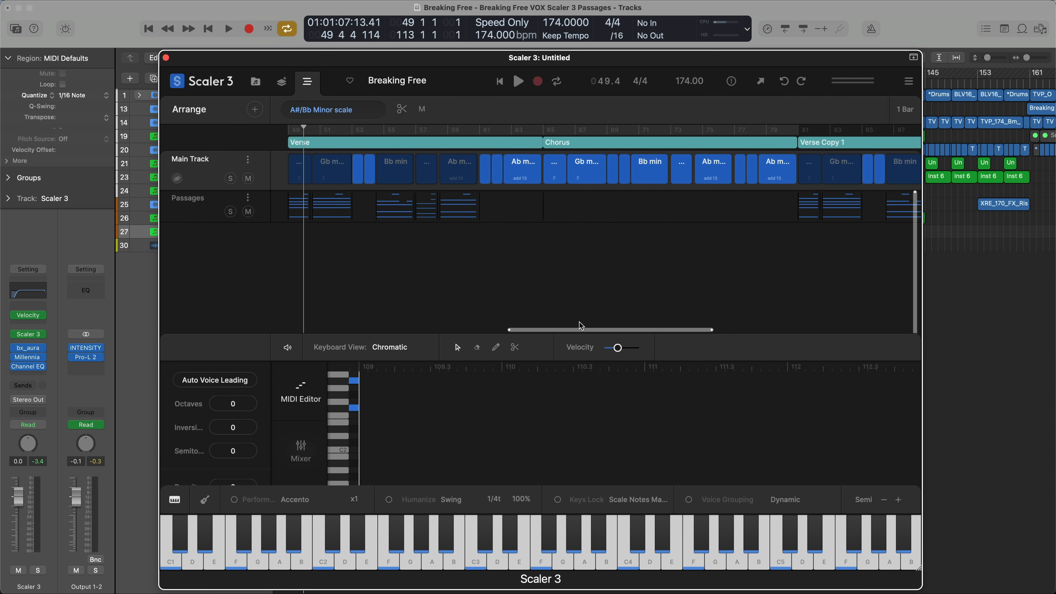
key(space)
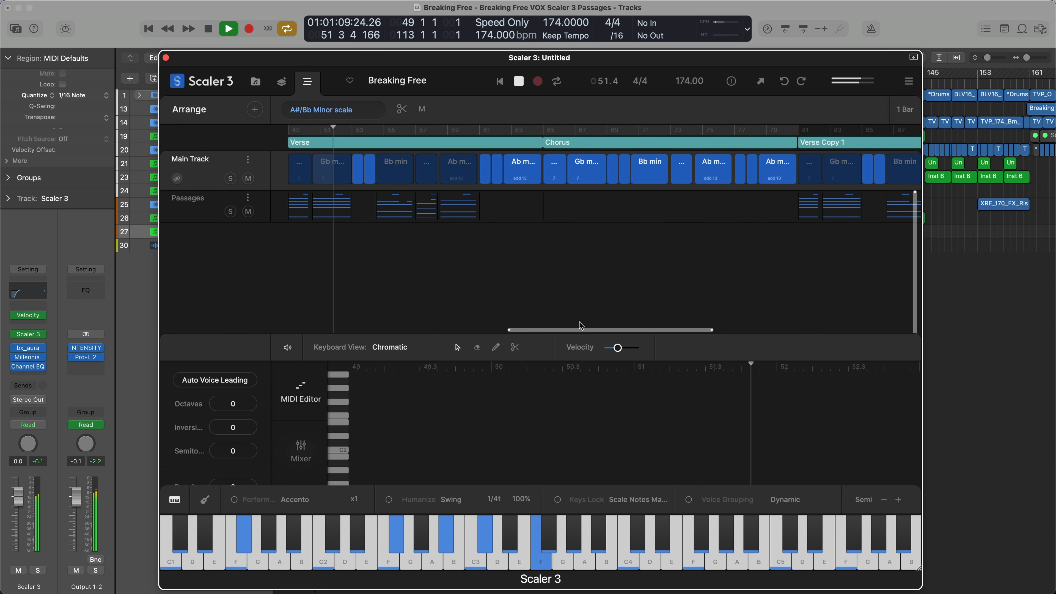
click(188, 205)
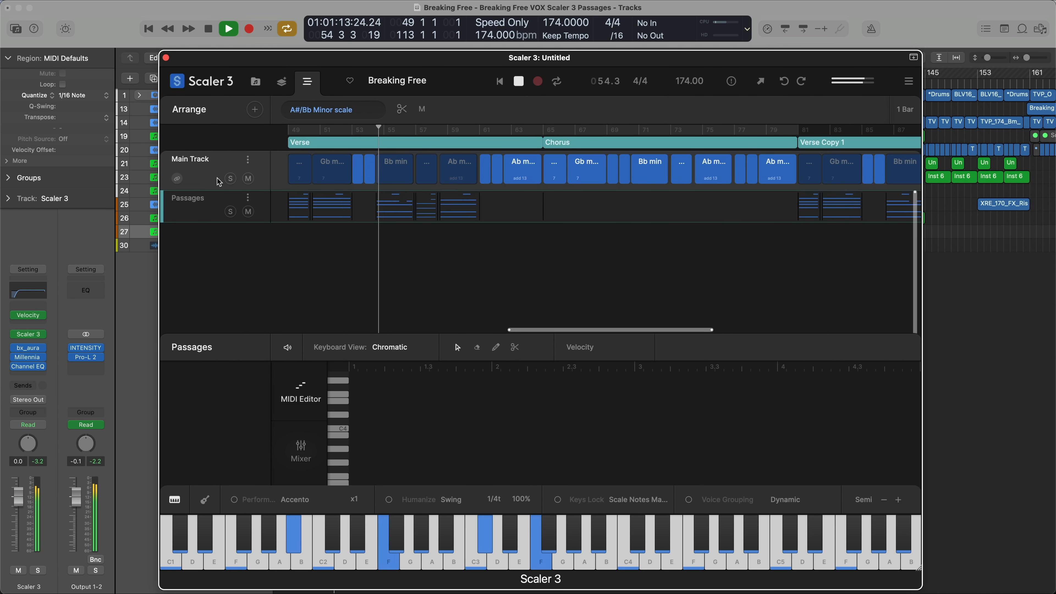
click(215, 170)
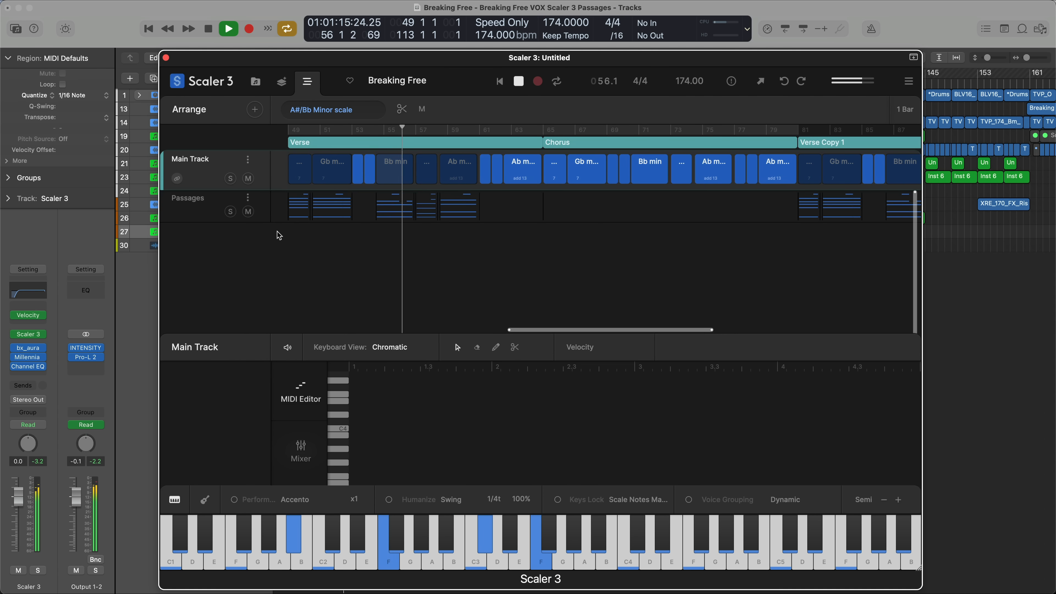
Examine the Recorded VOX regions in the Logic Pro project at enlarged track height with track automation shown, then restore the compact view
key(super+w)
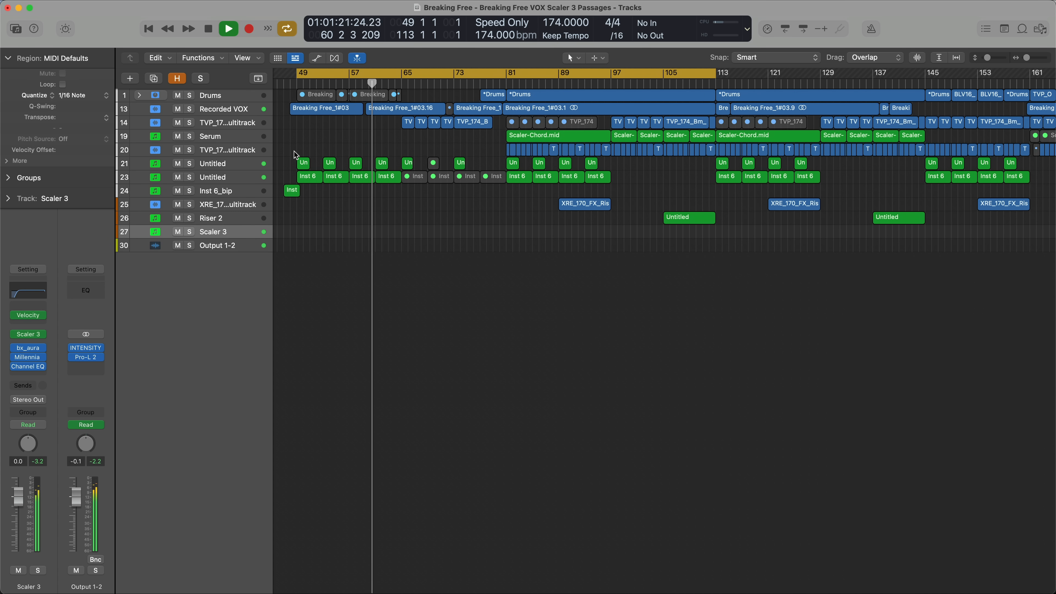
click(241, 109)
key(super+Down)
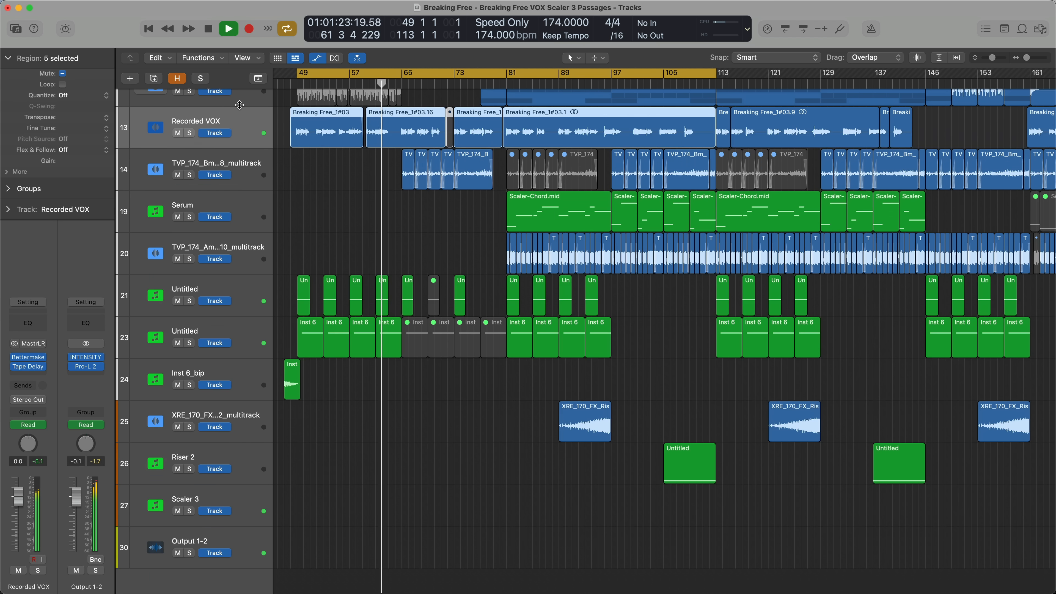
key(a)
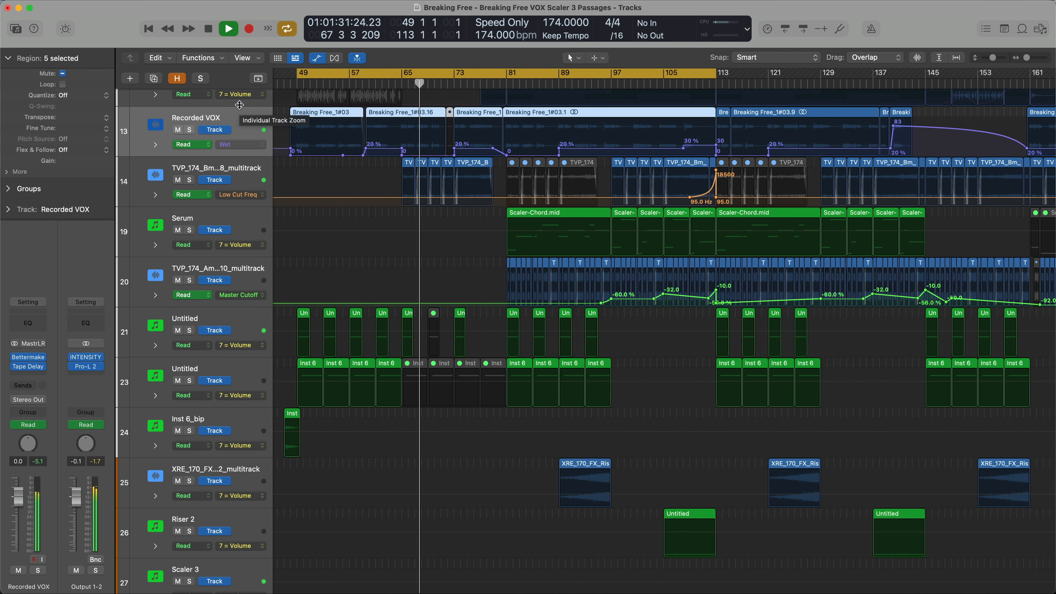
key(a)
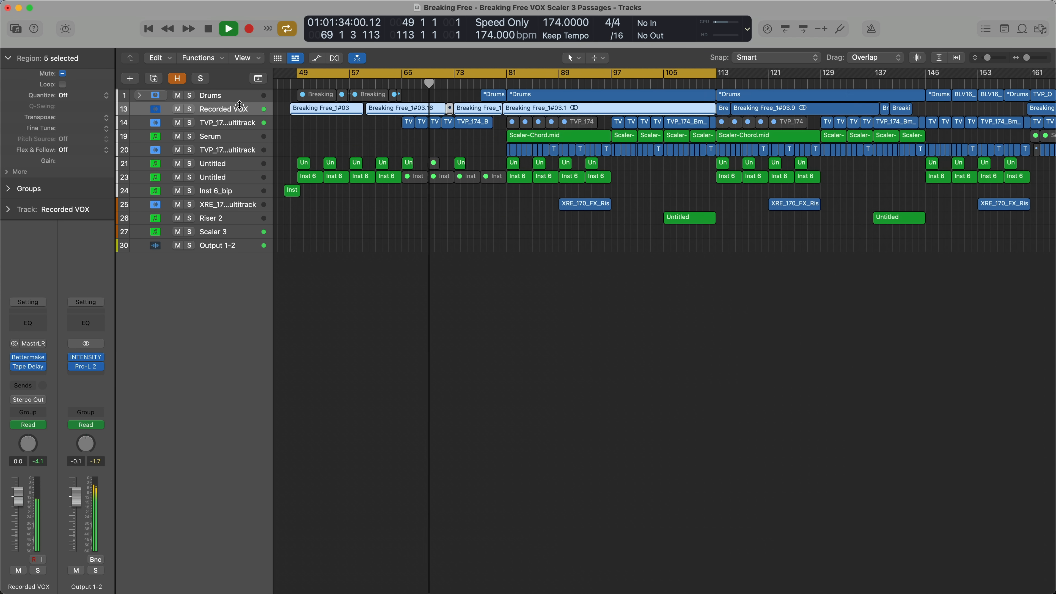
Follow playback through Verse Copy 1 and Chorus Copy 1 in Scaler 3 and in the Logic Pro tracks area
key(v)
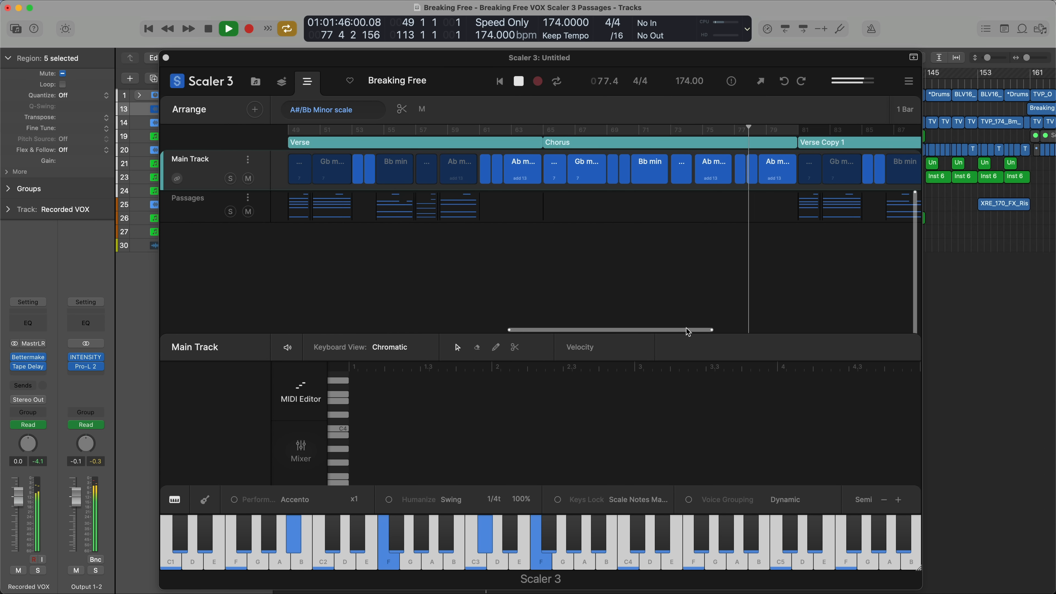
drag(686, 328, 814, 320)
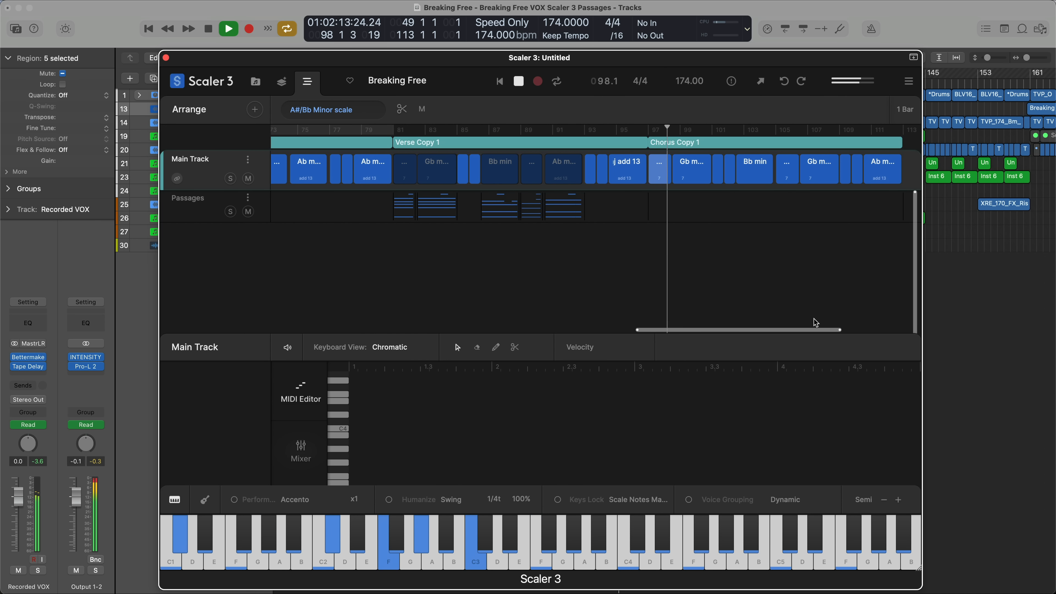
key(super+w)
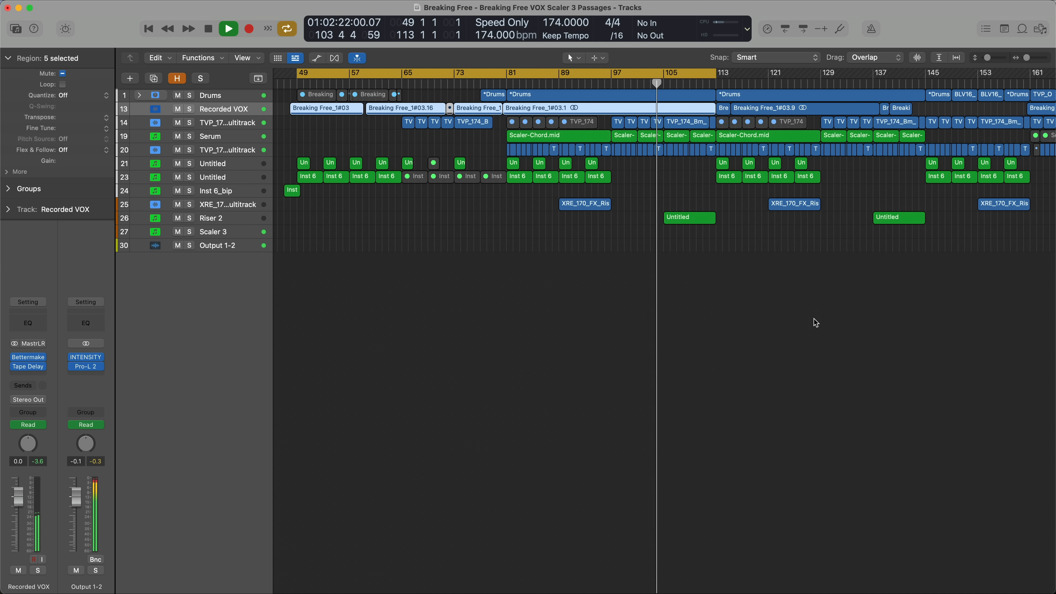
key(v)
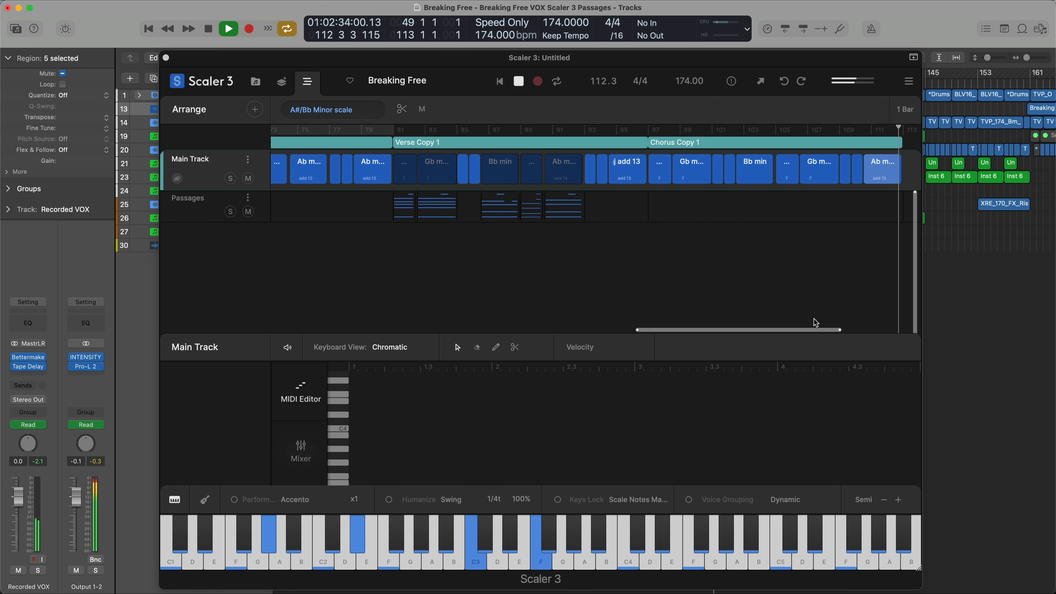
key(super+w)
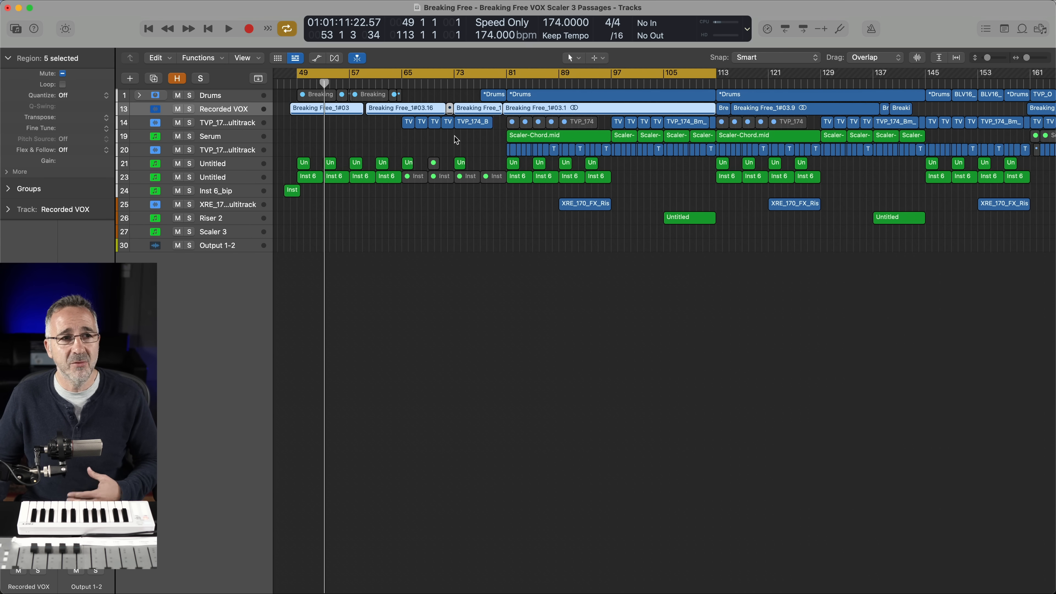
Open the Scaler-Chord.mid region at bar 81 of the Serum track in the Piano Roll and view its notes
click(528, 137)
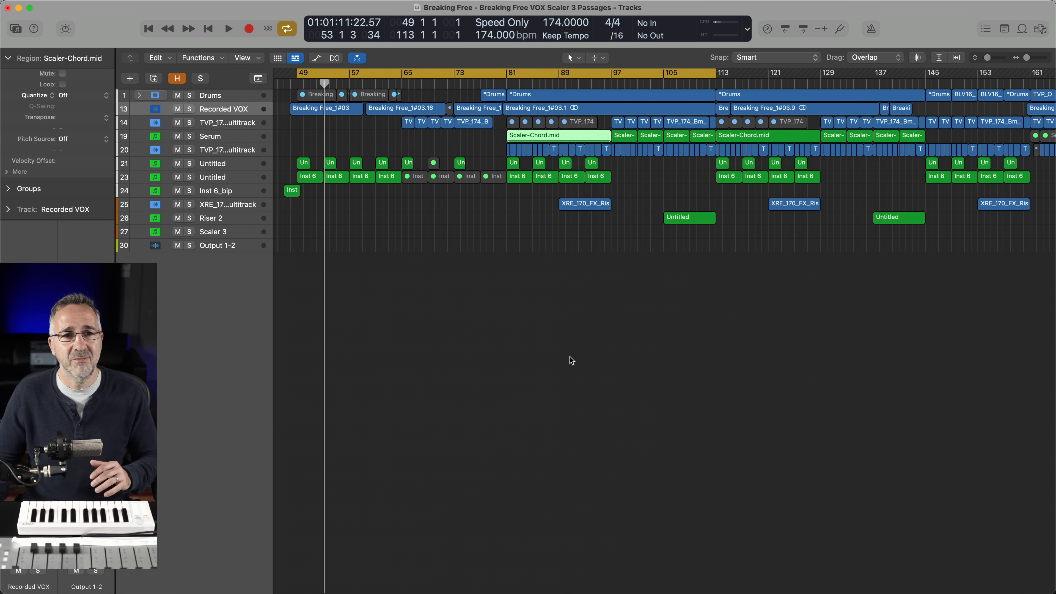
double_click(536, 136)
scroll(451, 502, left, 3)
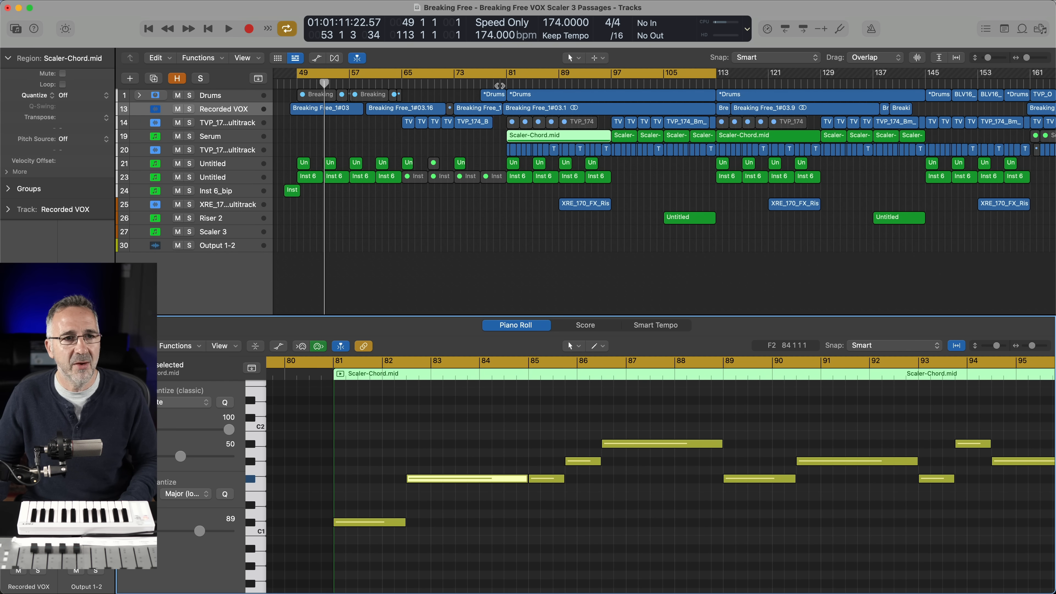
Play the song from just before bar 81 and briefly view the channel levels in the mixer
click(500, 83)
key(space)
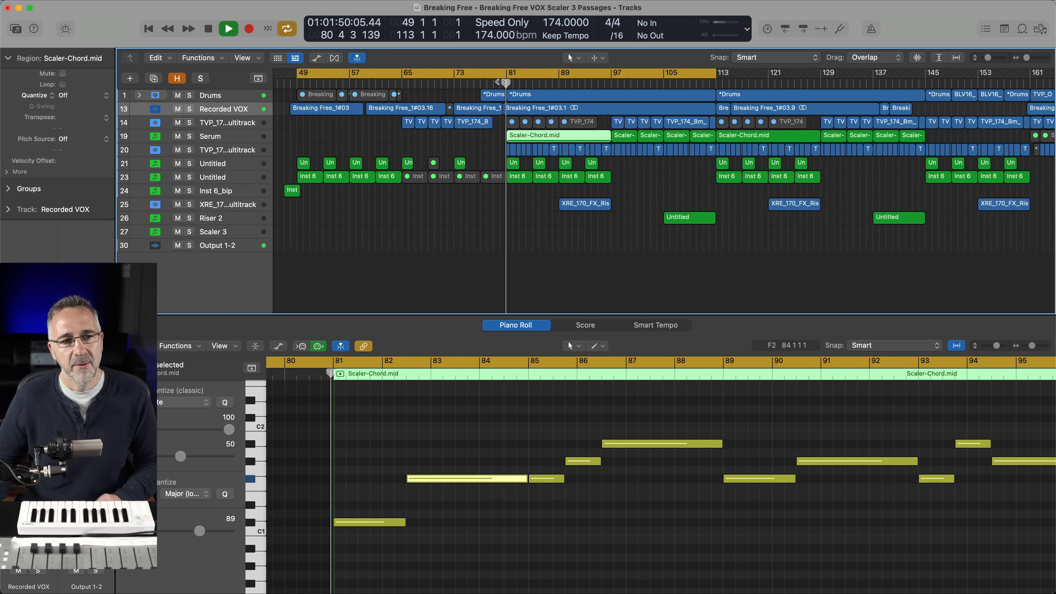
key(x)
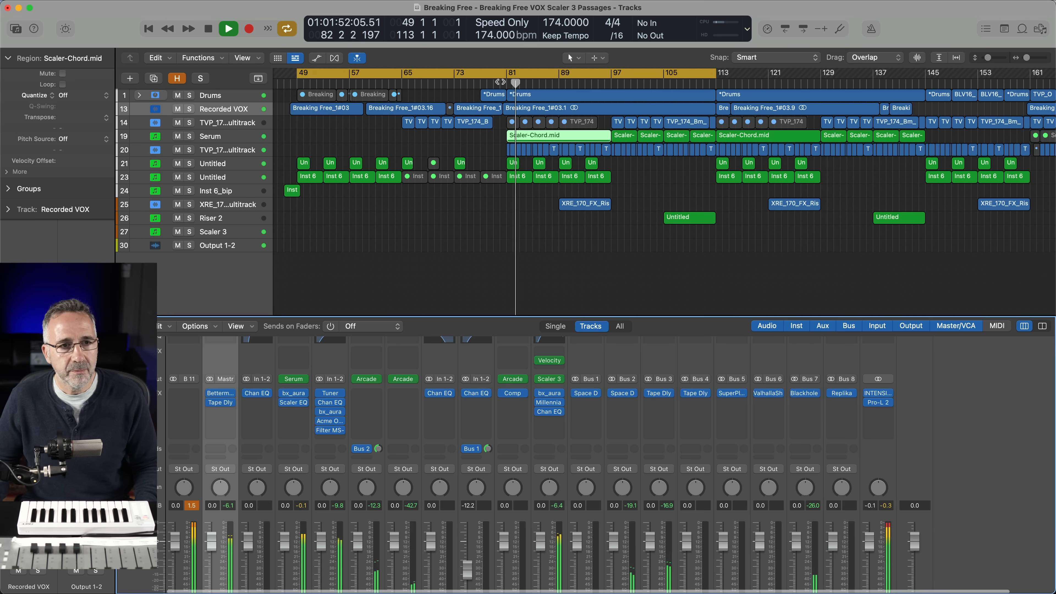
key(x)
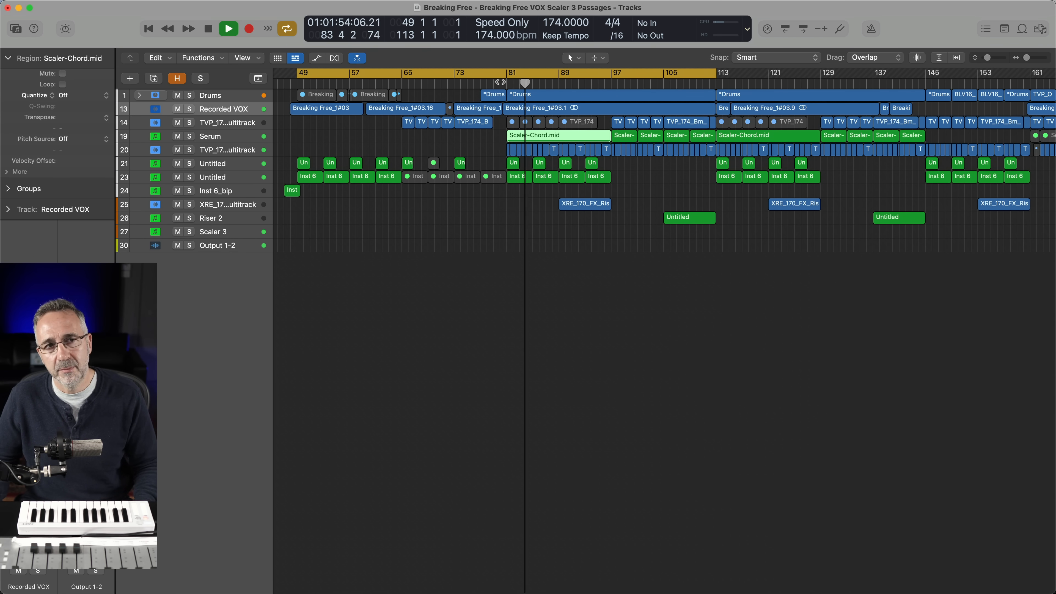